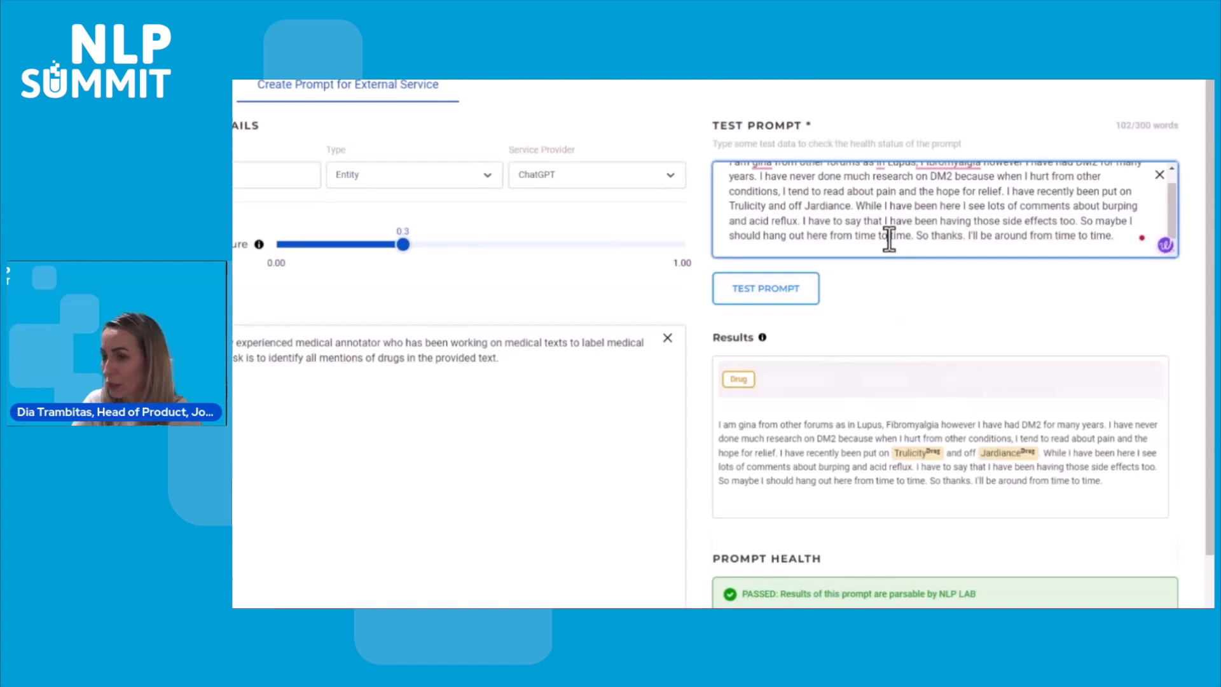
Step: Test the Drug prompt on the text "High dose rosuvastatin 20 mg daily did not reduce the rate of AF after CABG…" and save the prompt
key("BackSpace")
type("High dose rosuvastatin 20 mg daily did not reduce the rate of AF after CABG compared to placebo 21 vs 20 in STICS trial ES Ccongress")
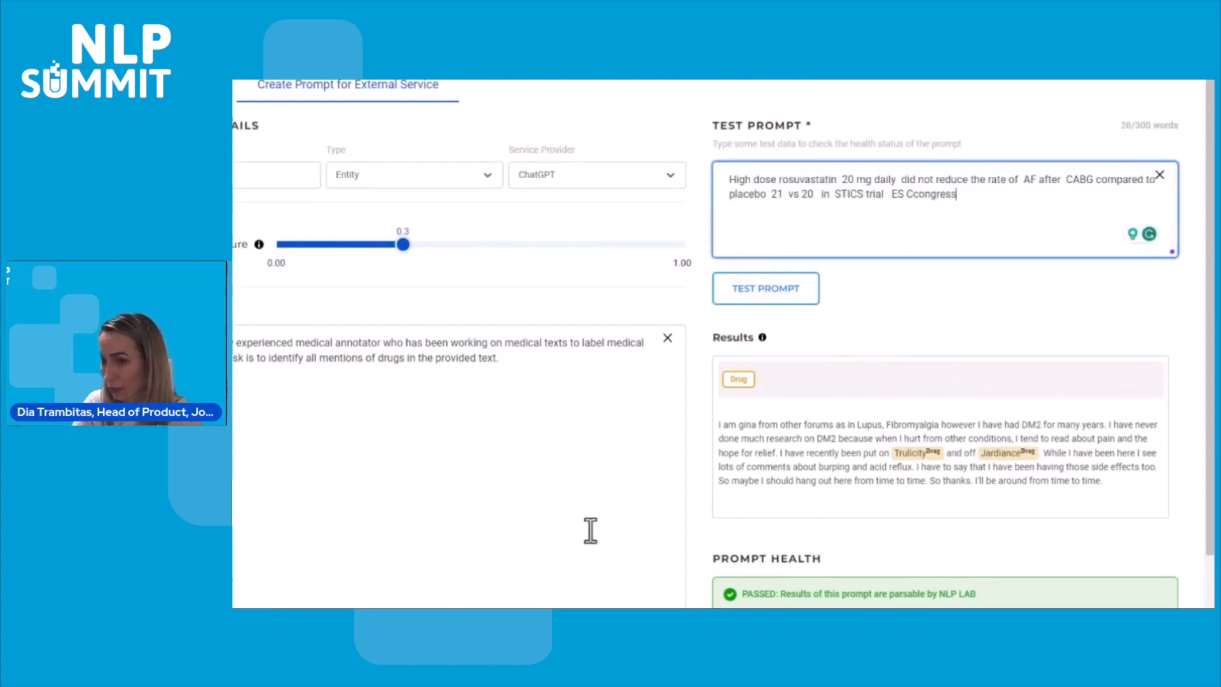
left_click(798, 304)
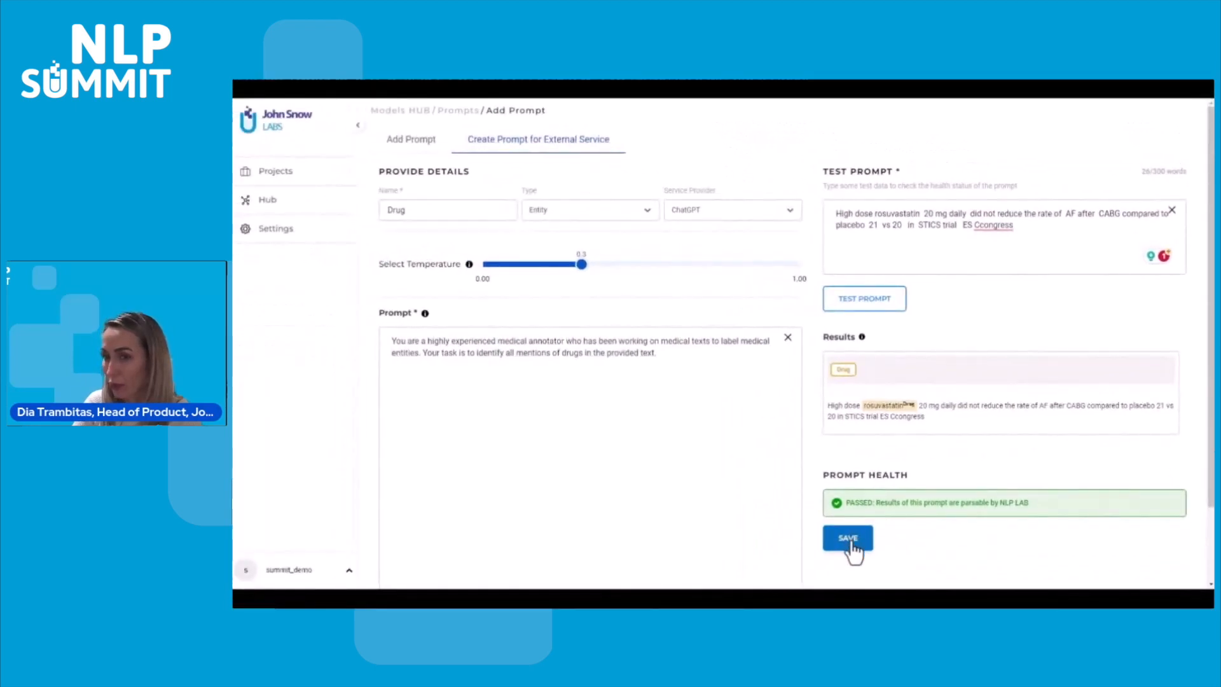
left_click(851, 540)
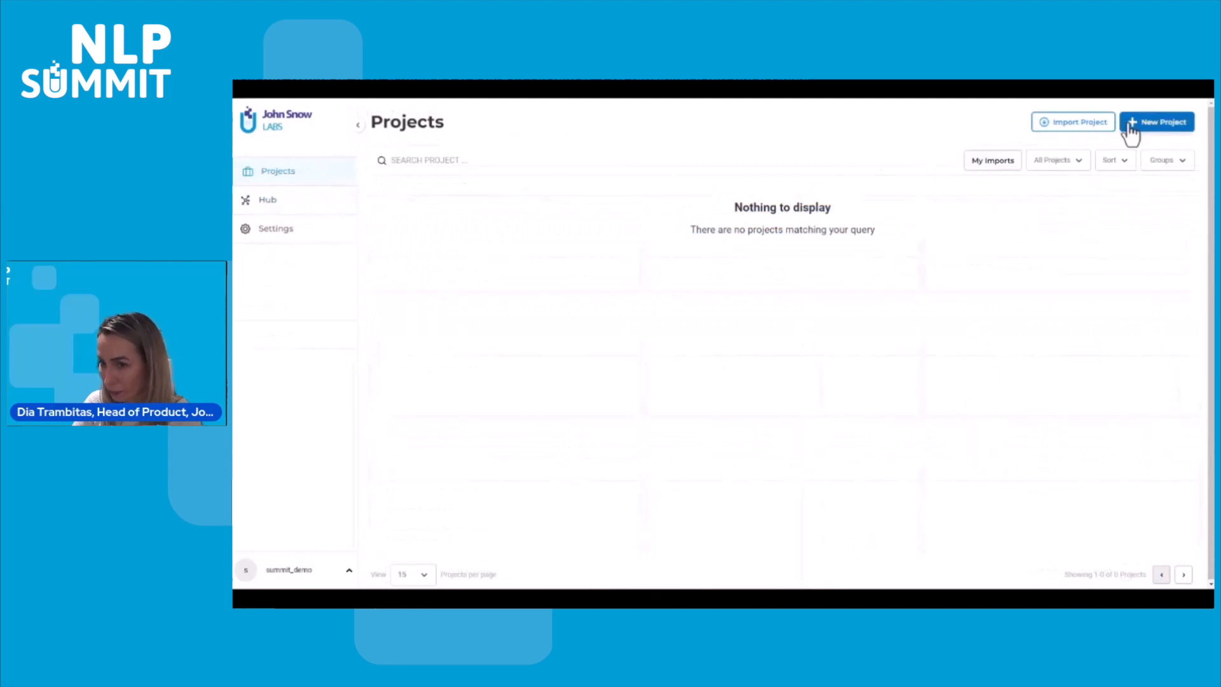
Step: Create the project AdverseEventDetection with the description "Classify tasks as containing or not Drug-related AE, then extract Diagnosis, Drug and Test entities."
left_click(1124, 131)
left_click(928, 187)
type("AdverseEventDetection")
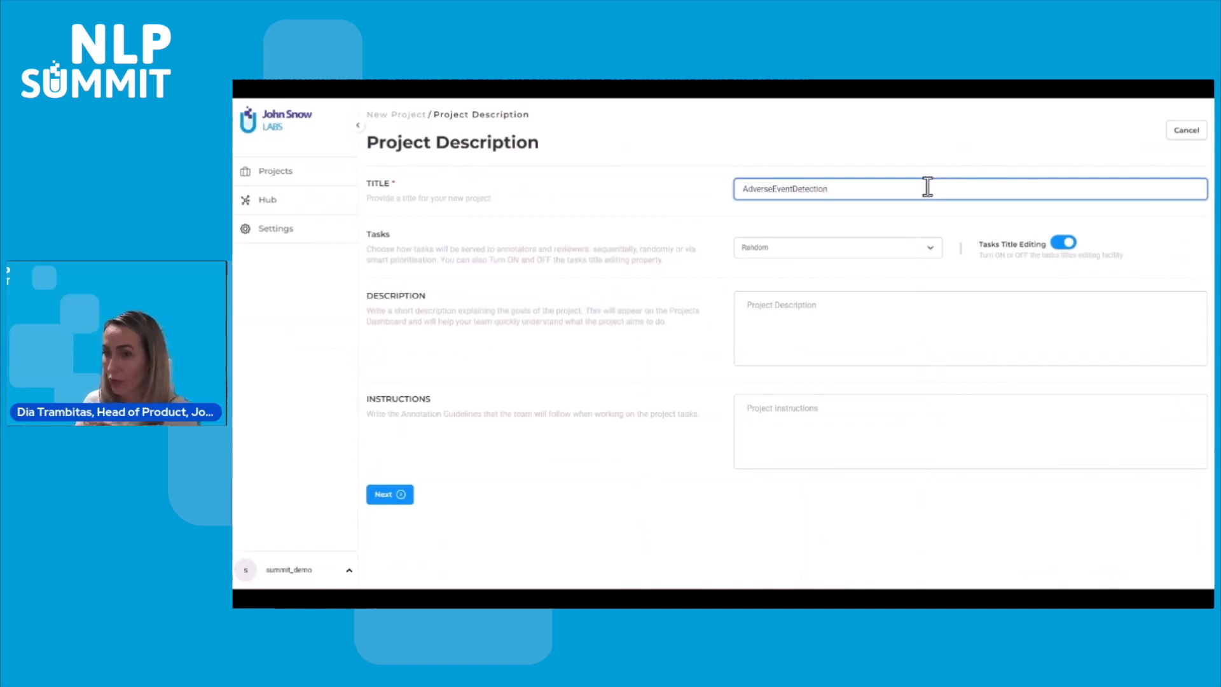
left_click(891, 309)
type("Classify tasks as containing or not Drug-related AE, then extract Diagnosis, Drug and Test entities.")
left_click(397, 496)
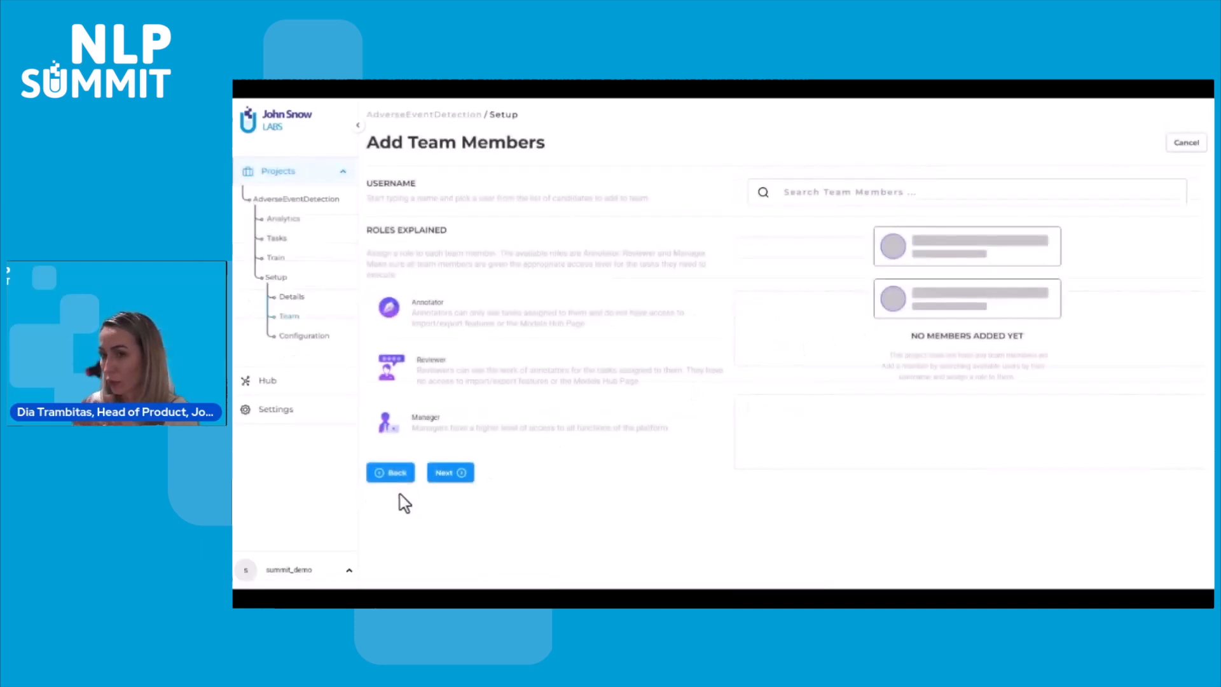
Step: Continue the project setup without adding team members, keeping the Text content type and annotation of the entire document
left_click(457, 474)
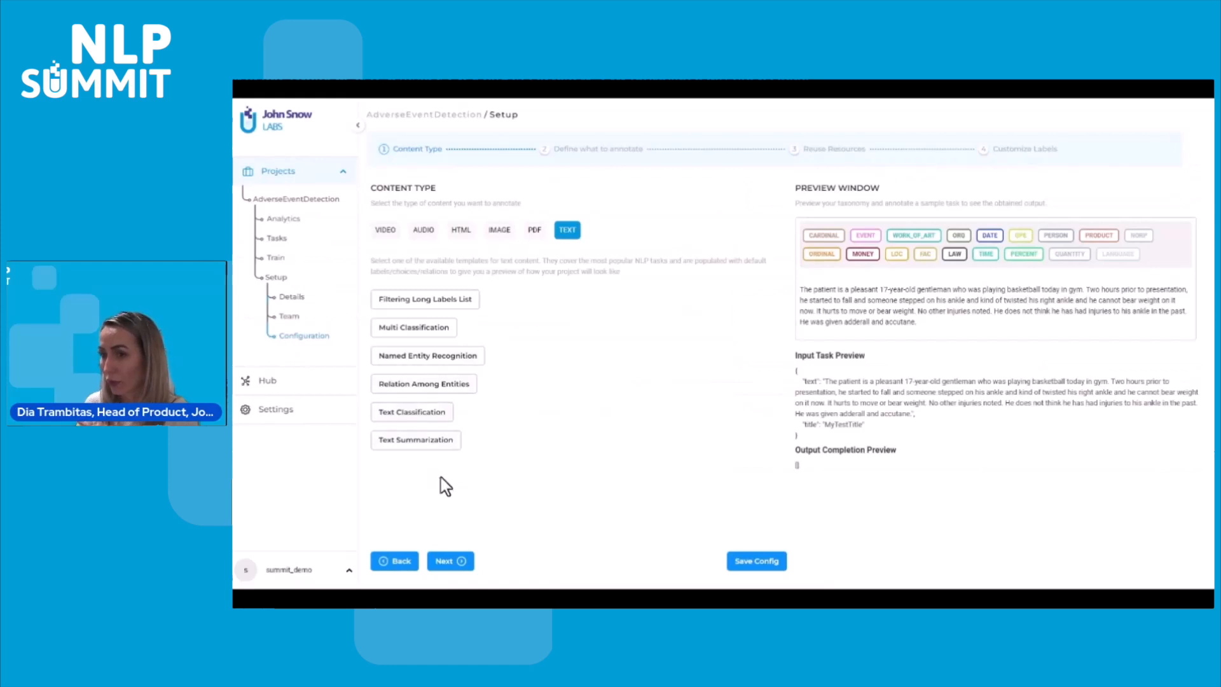
left_click(463, 560)
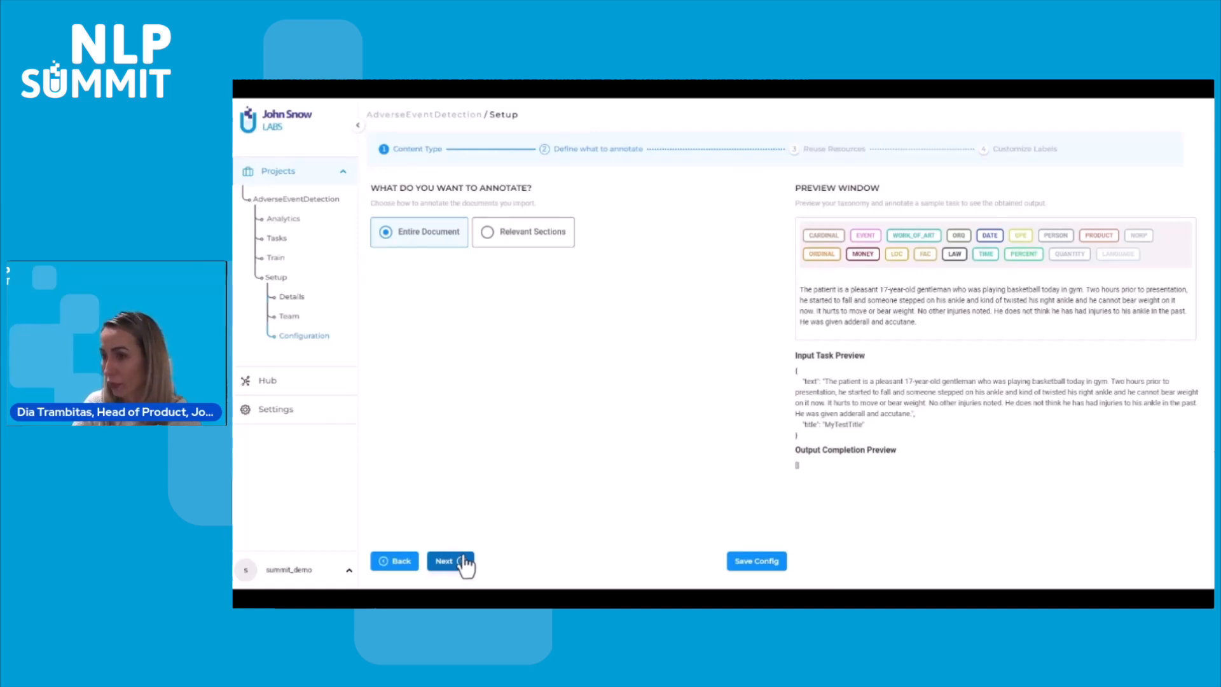
left_click(465, 561)
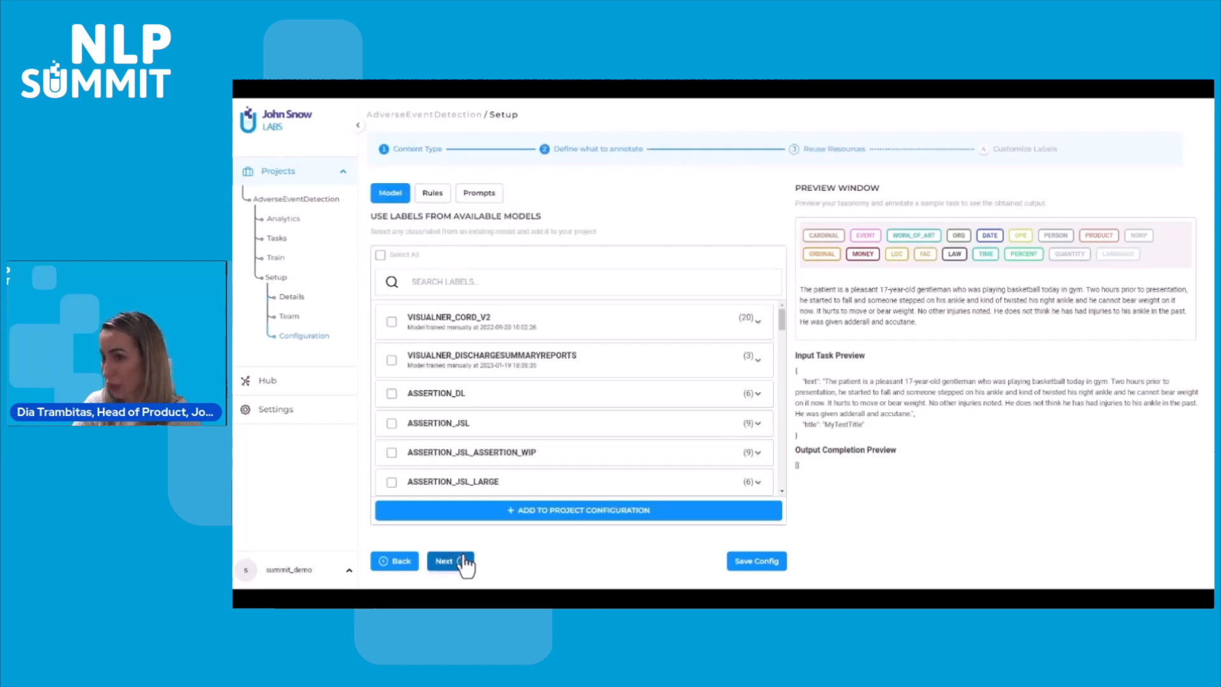
Step: Find the Drug (NER) prompt among the available prompts and add it to the project configuration
left_click(479, 193)
left_click(481, 282)
type("dru")
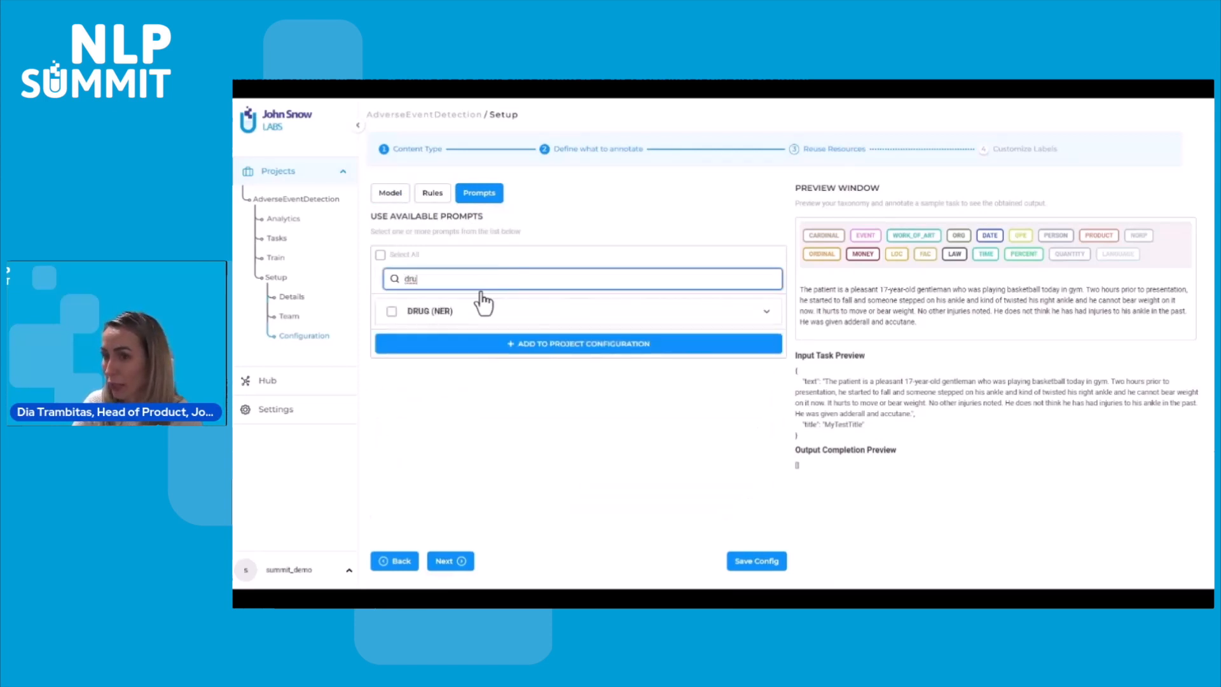
left_click(484, 304)
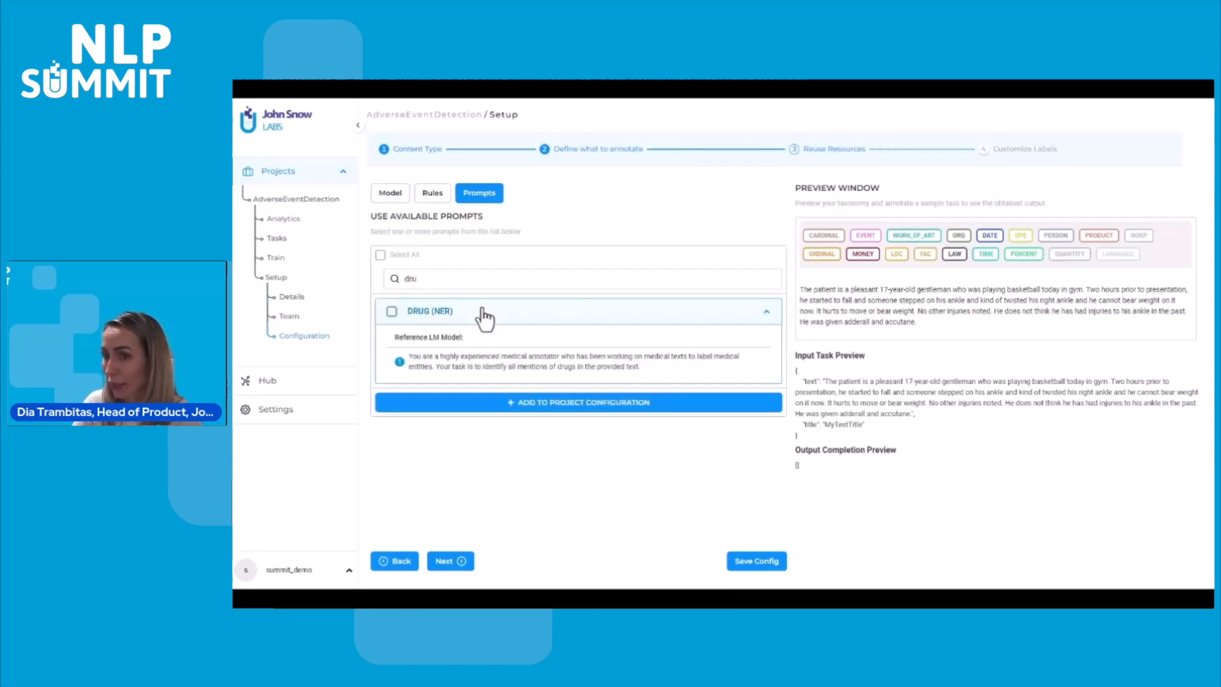
left_click(392, 311)
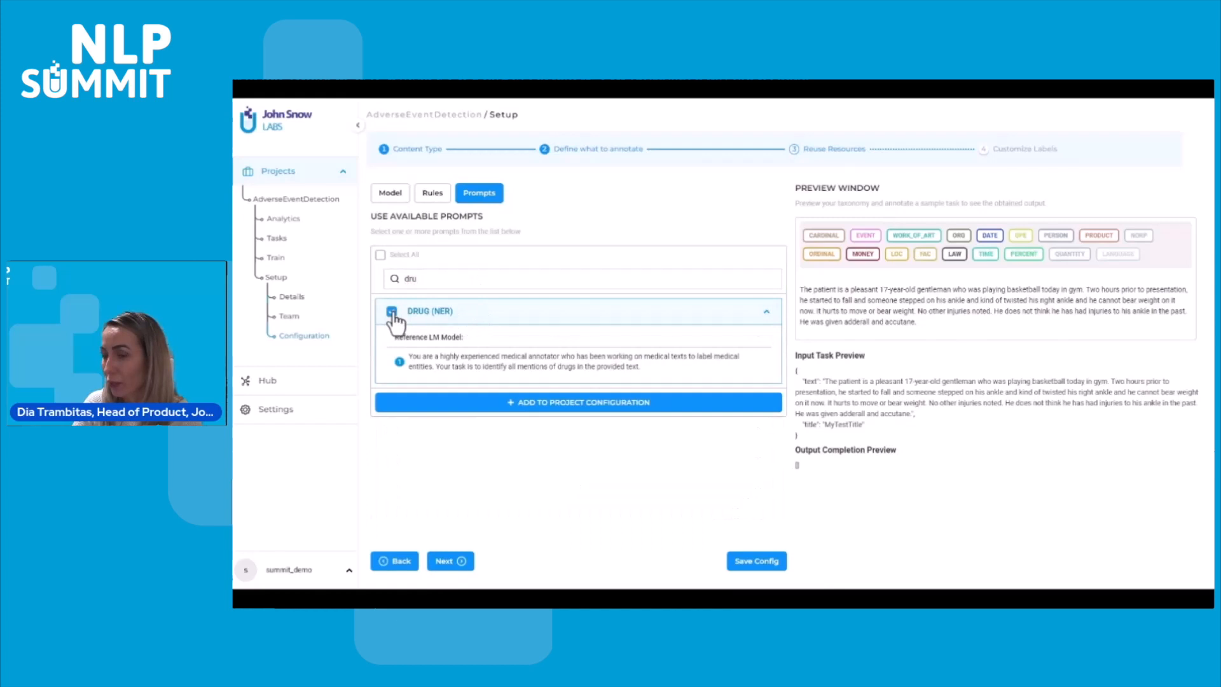
left_click(547, 404)
Step: Find the AdverseEventDetector (Classification) prompt and add it to the project configuration
left_click(431, 277)
key("BackSpace")
key("BackSpace")
key("BackSpace")
type("ade")
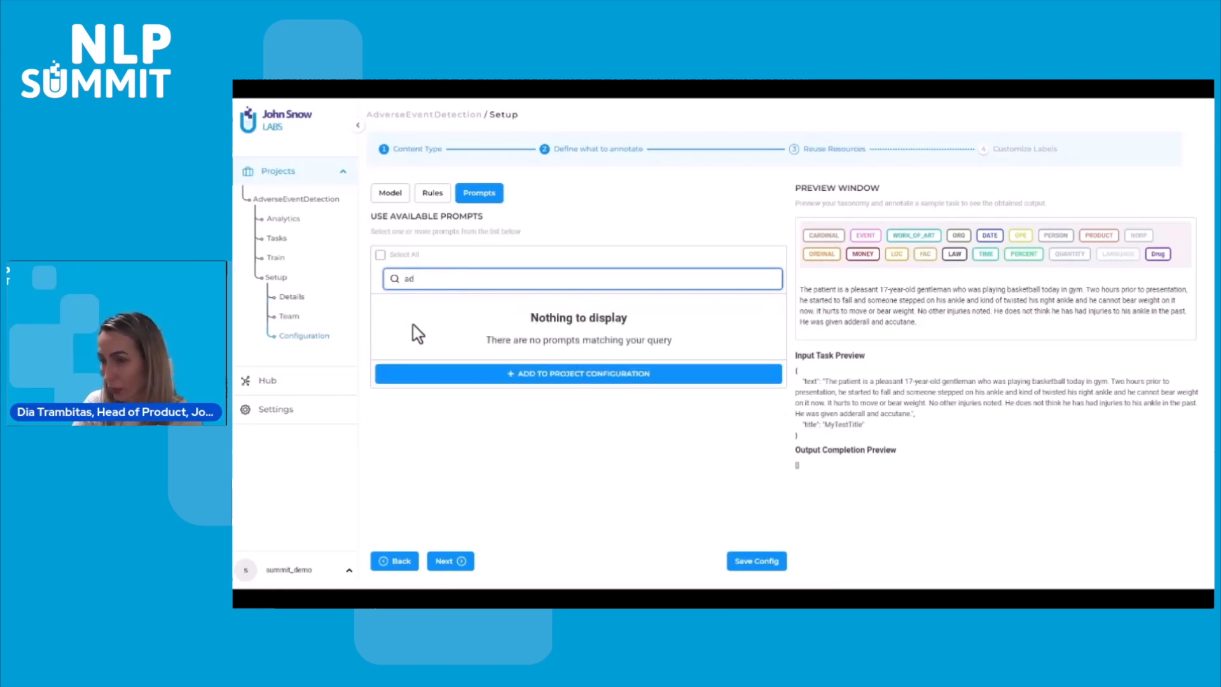
left_click(392, 341)
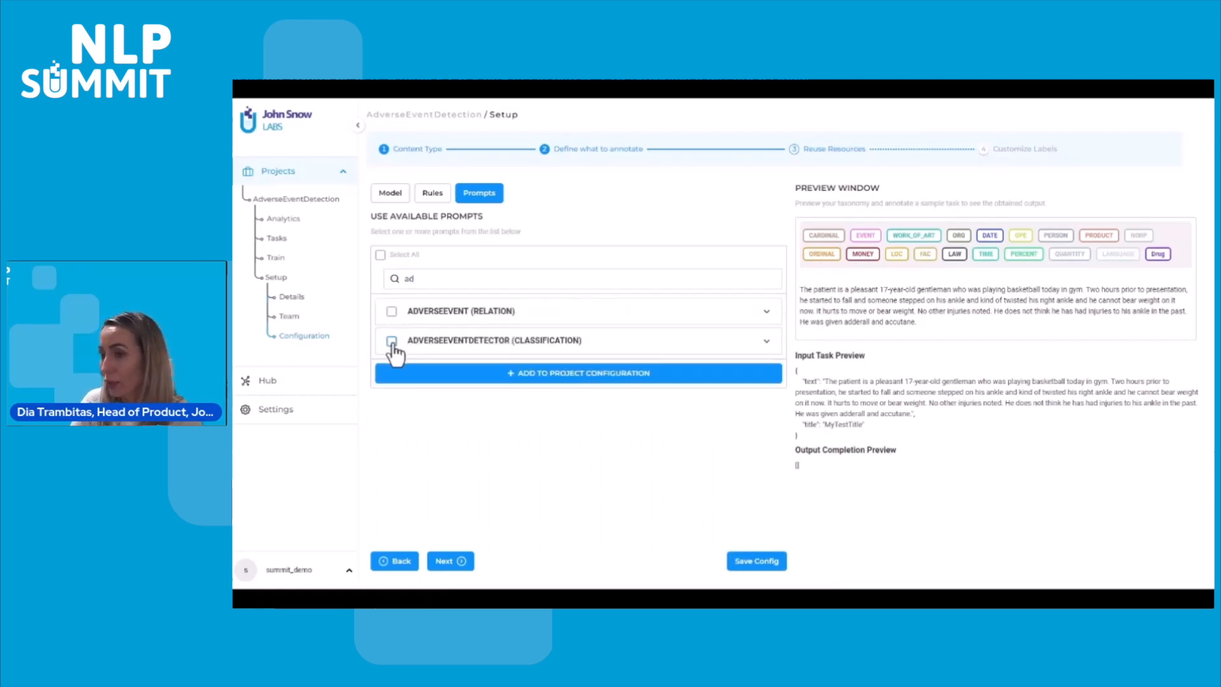
left_click(479, 381)
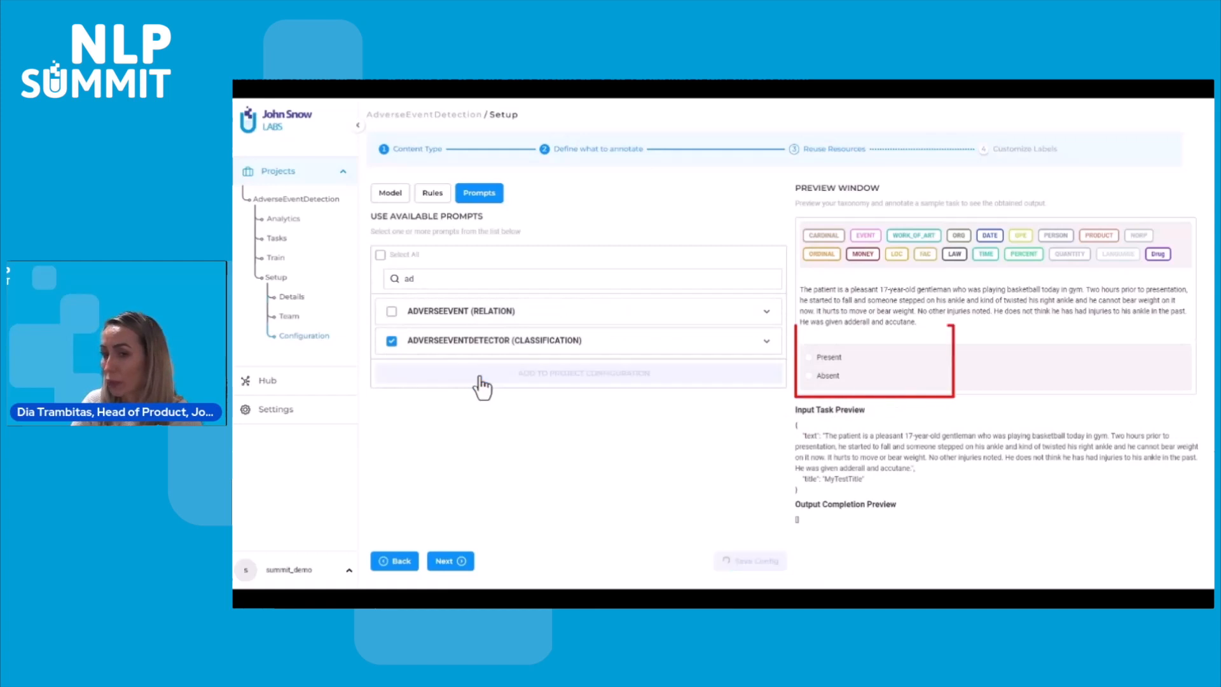
Step: Add the Diagnosis label from the NER_JSL_ENRICHED_EN model and remove the ner_onto_100 model from the configuration
left_click(390, 193)
left_click(434, 283)
type("diag")
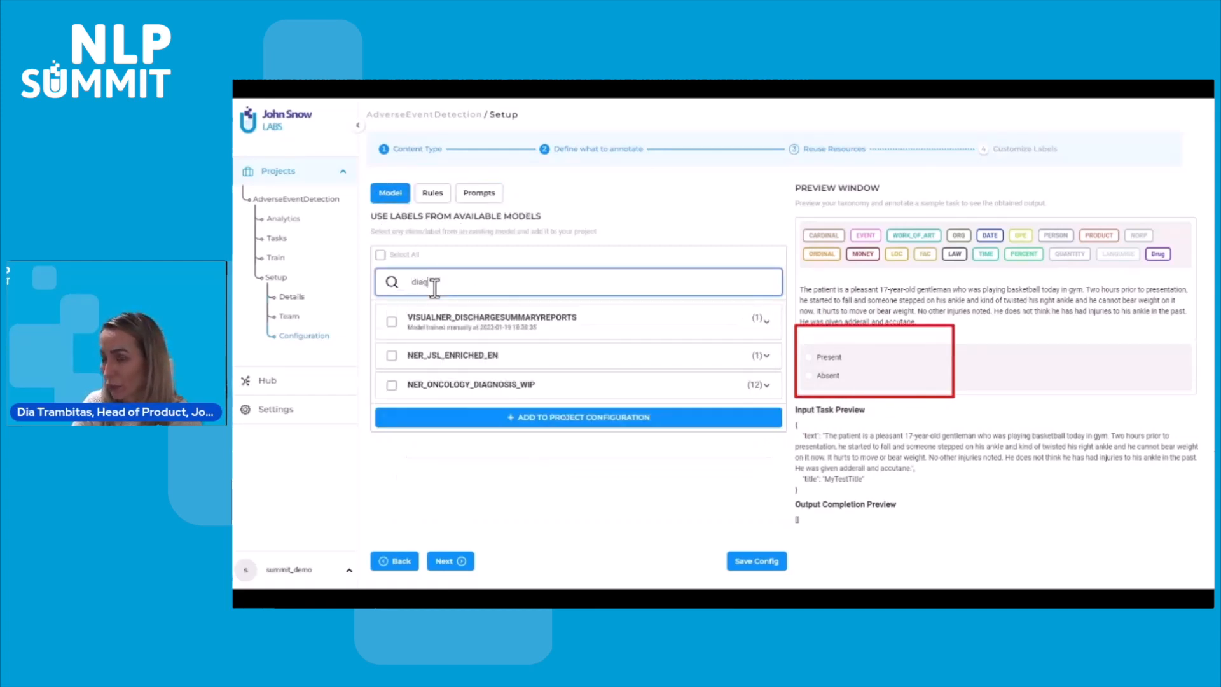
left_click(662, 367)
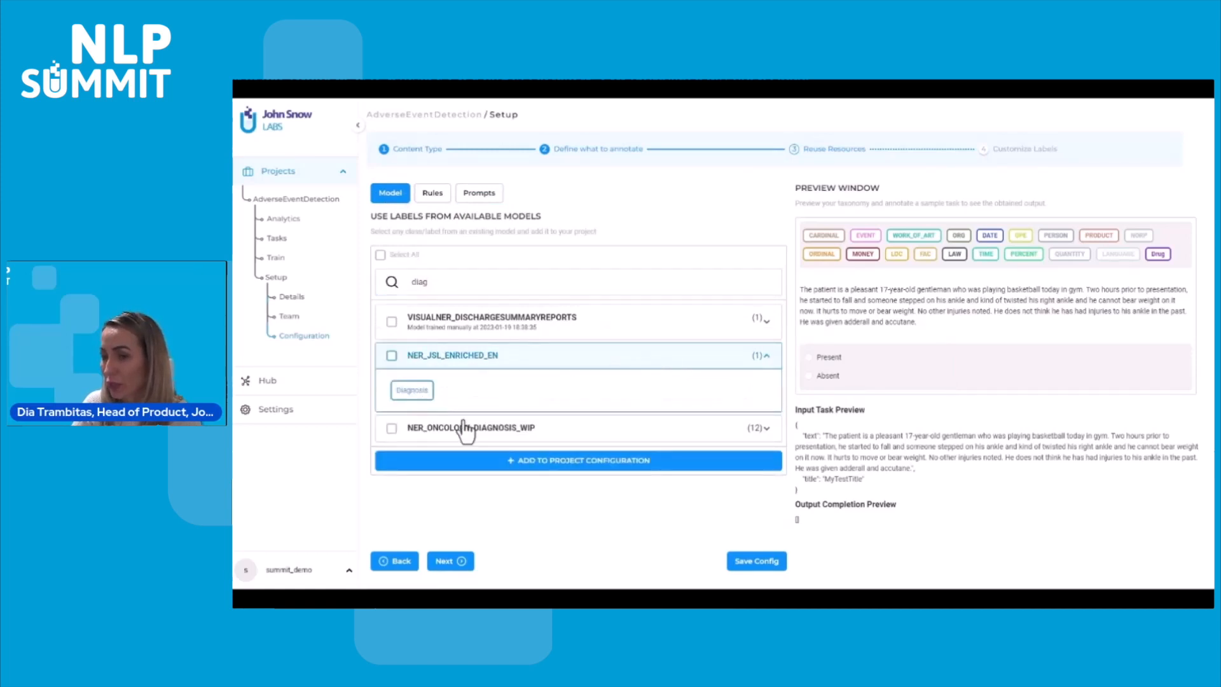
left_click(531, 461)
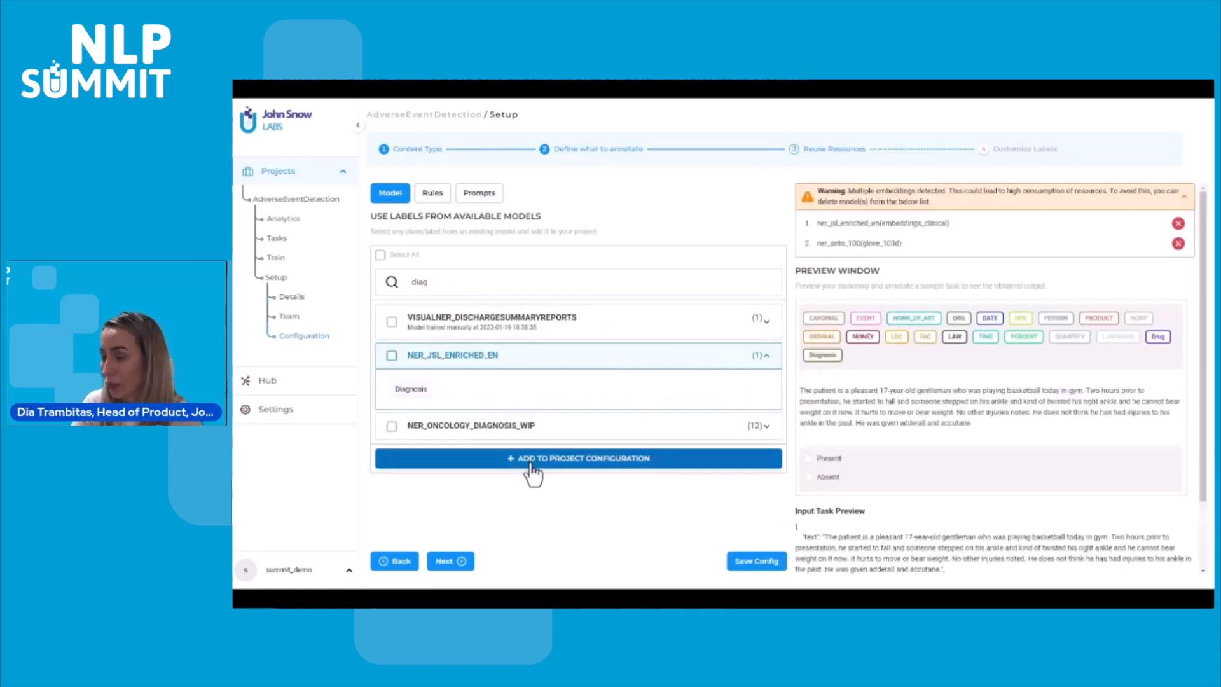
left_click(1177, 244)
left_click(810, 425)
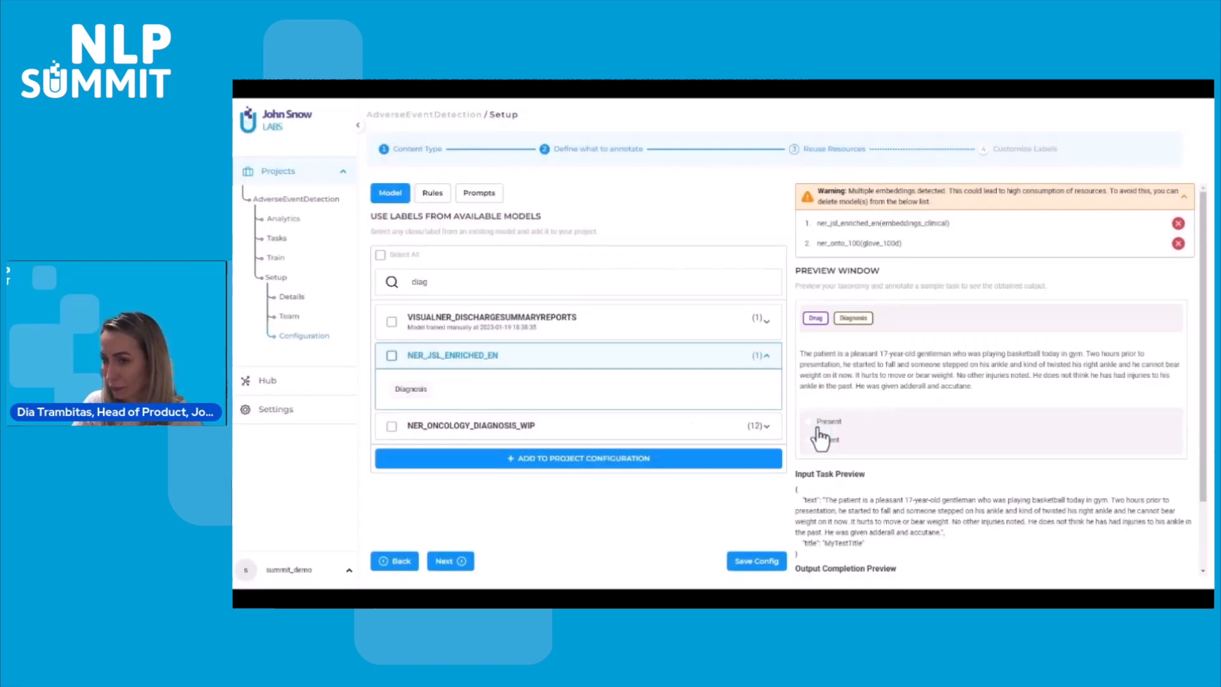
Step: Add the TEST label from the NER_CLINICAL model to the project and save the configuration without deploying anything
left_click_drag(441, 282, 396, 290)
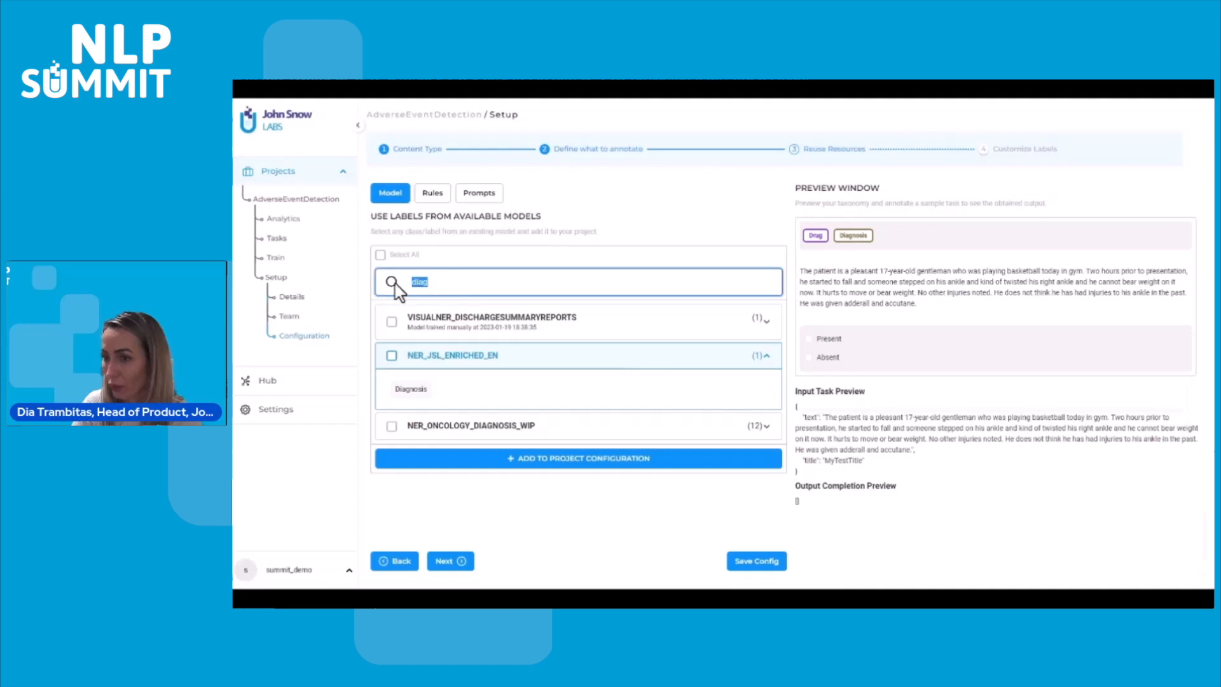
type("test")
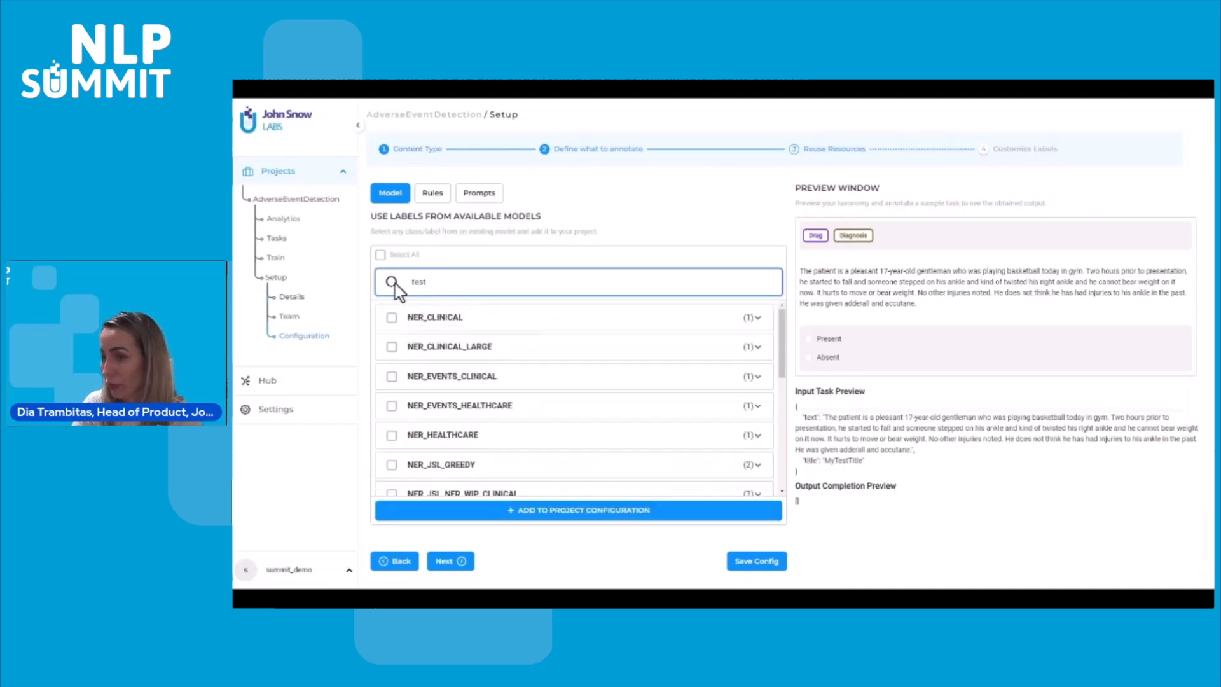
left_click(453, 315)
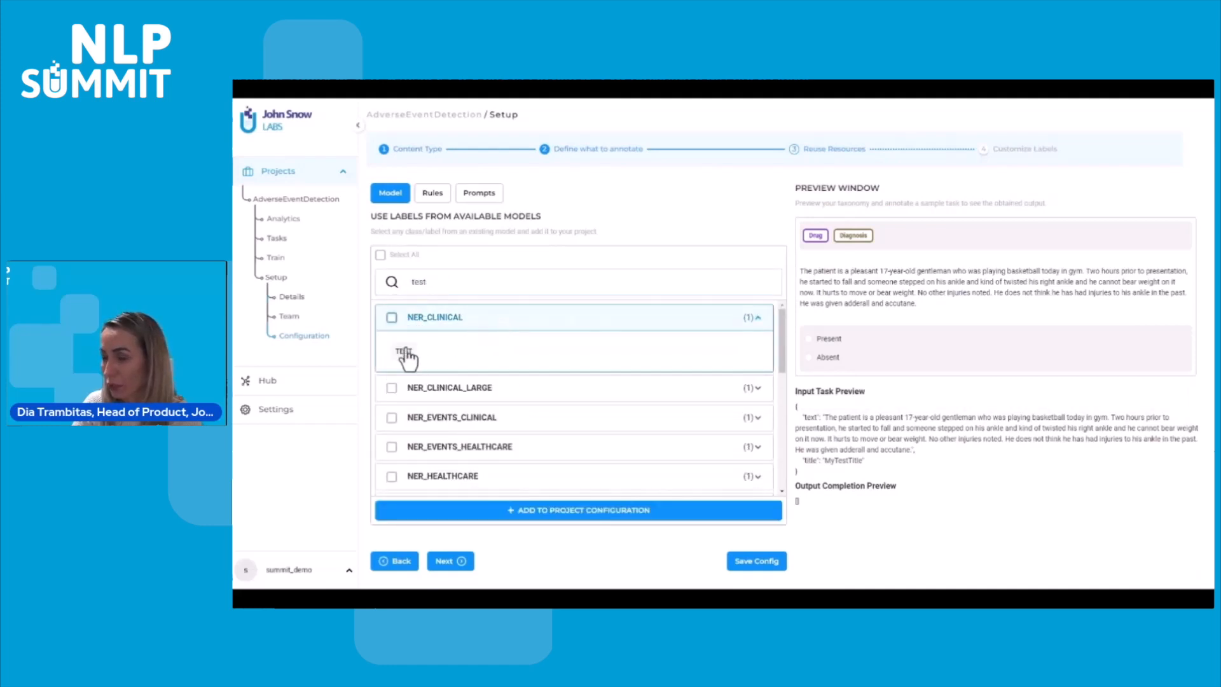
left_click(539, 513)
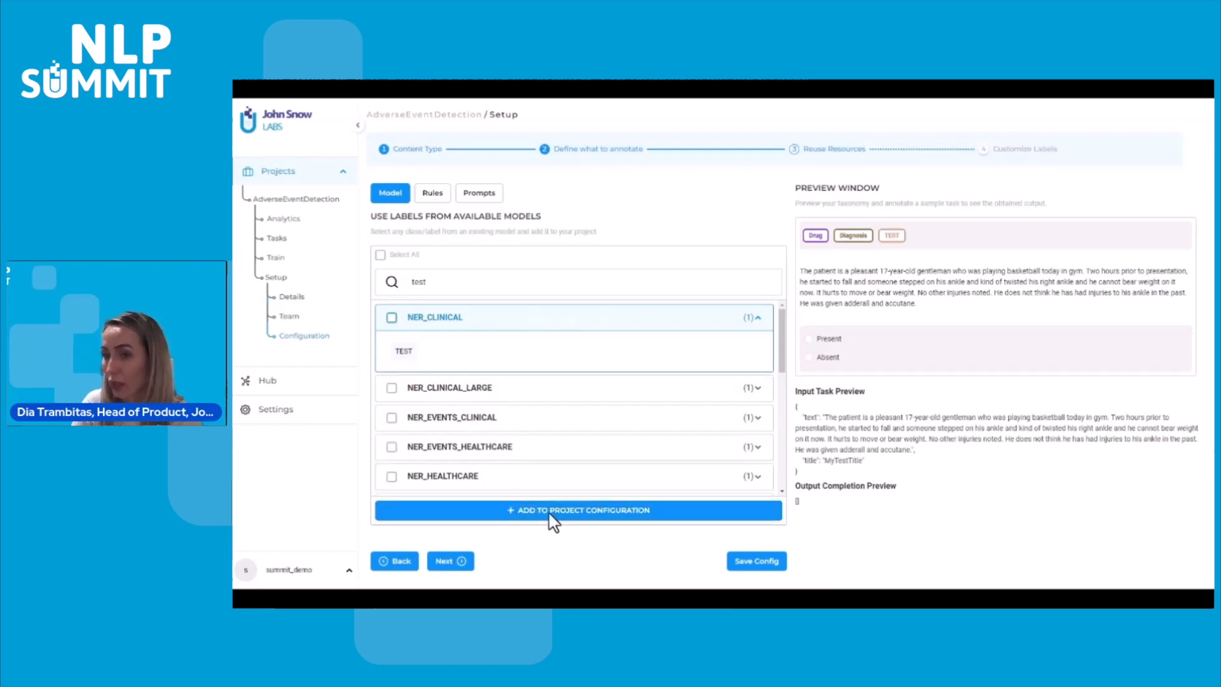
left_click(757, 562)
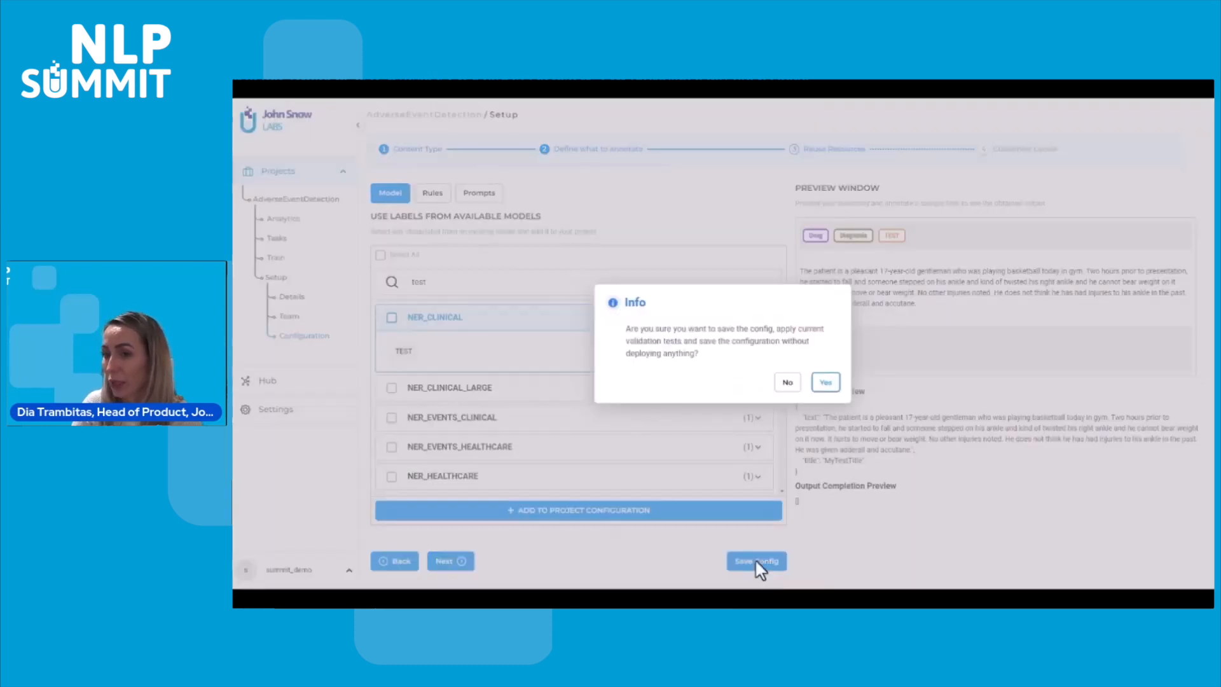
left_click(826, 383)
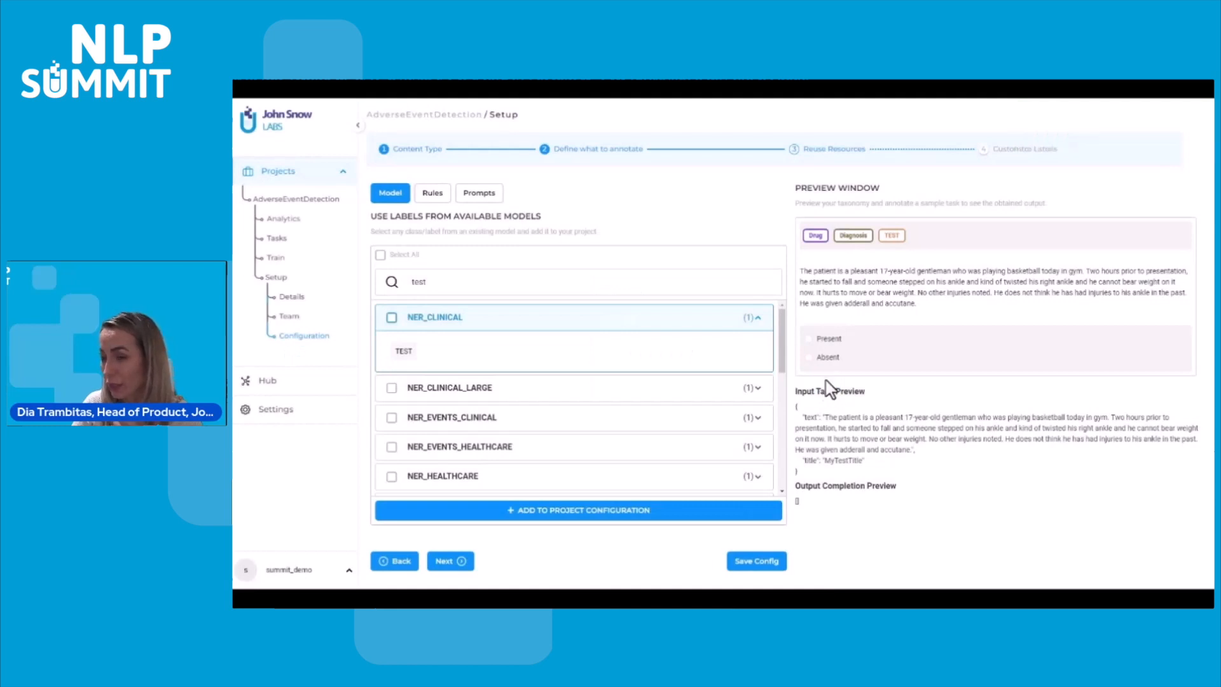
Step: Review the prompt and model assignments in the configuration code, then save the configuration and deploy the pre-annotation server
left_click(468, 561)
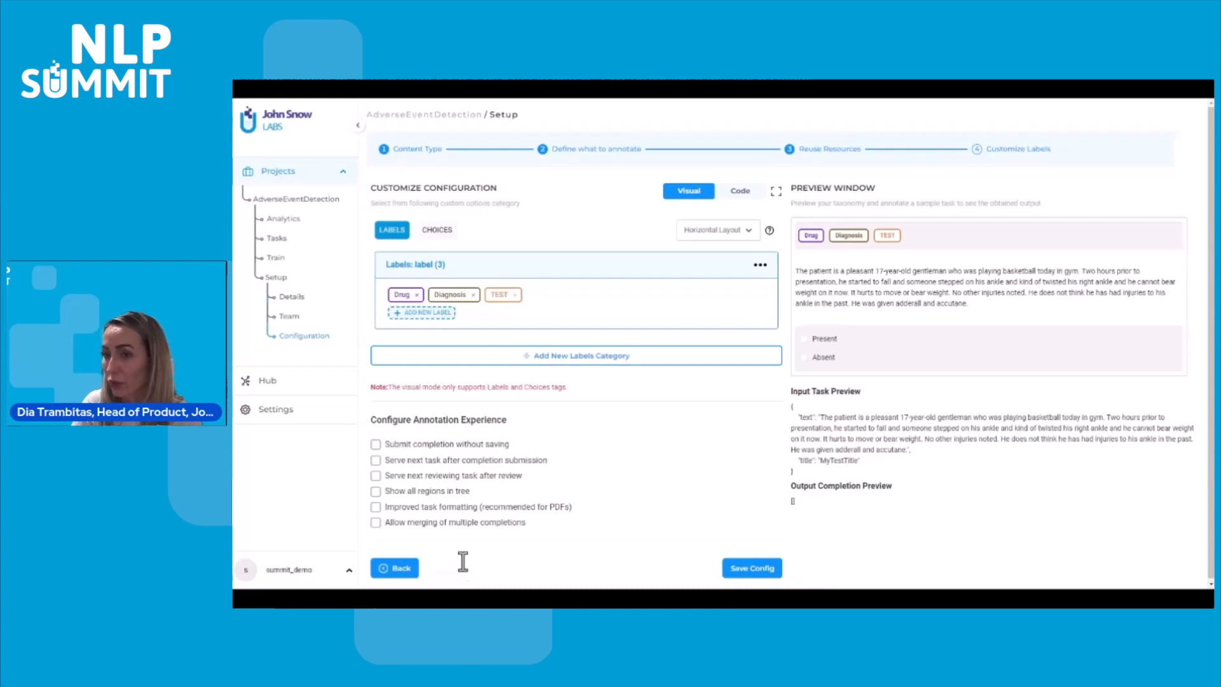
left_click(744, 193)
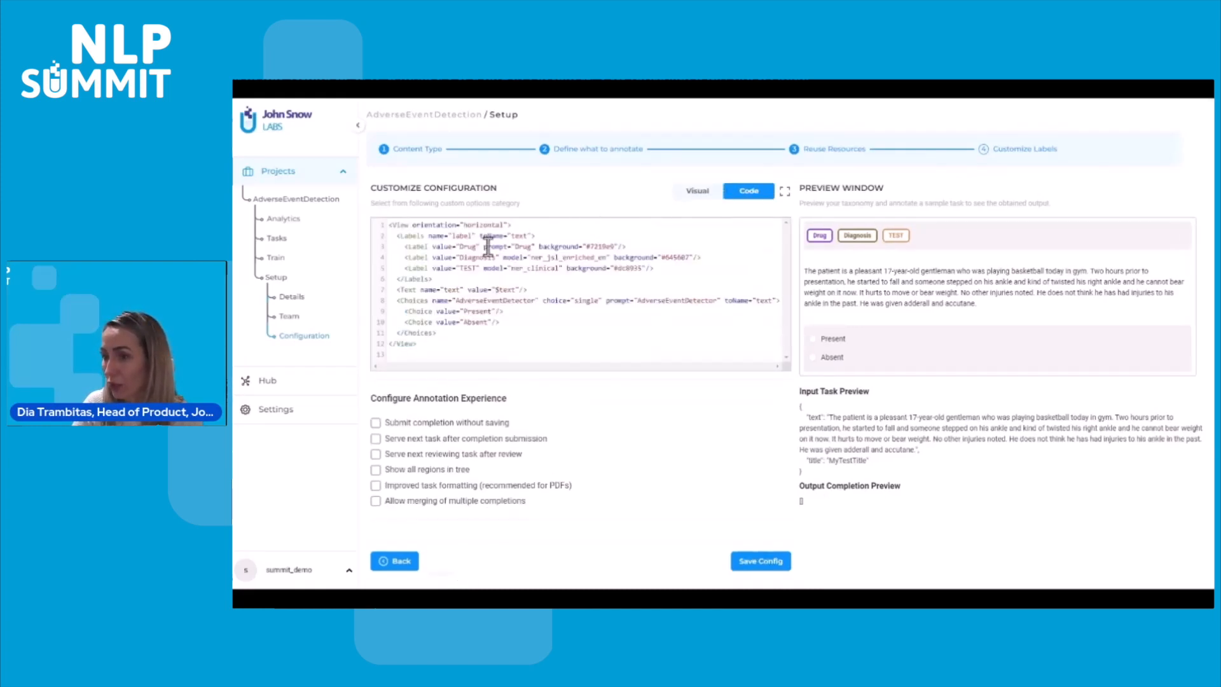
left_click_drag(484, 247, 611, 260)
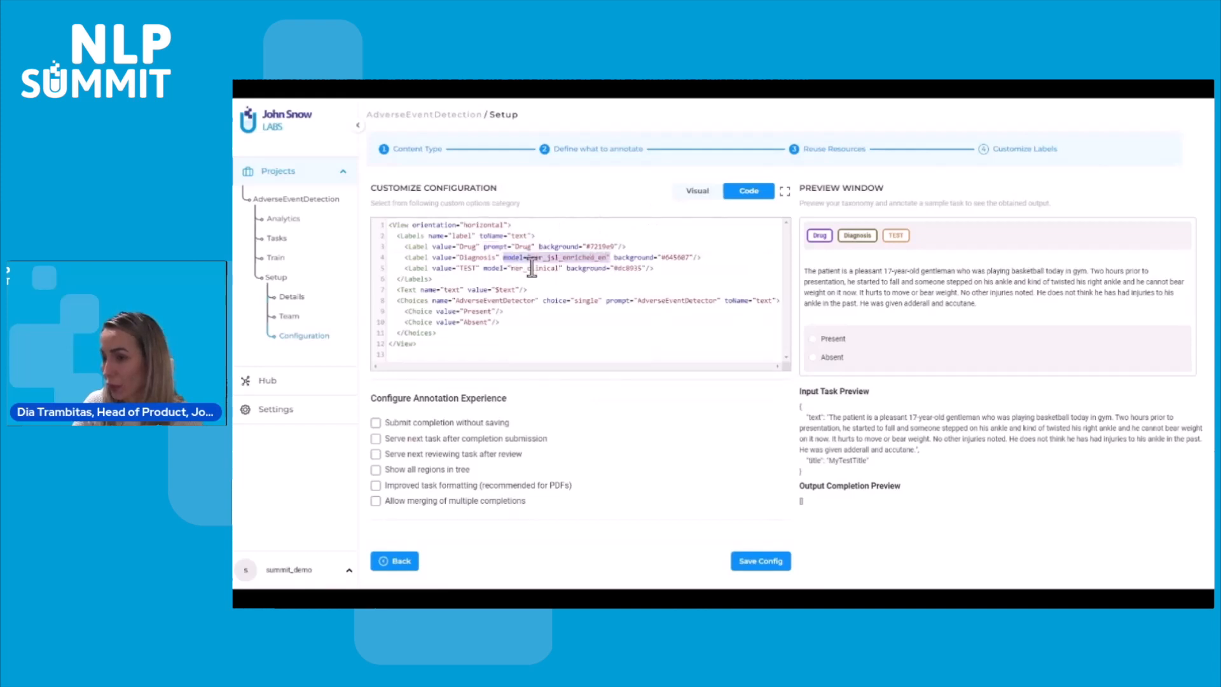
left_click_drag(484, 269, 563, 271)
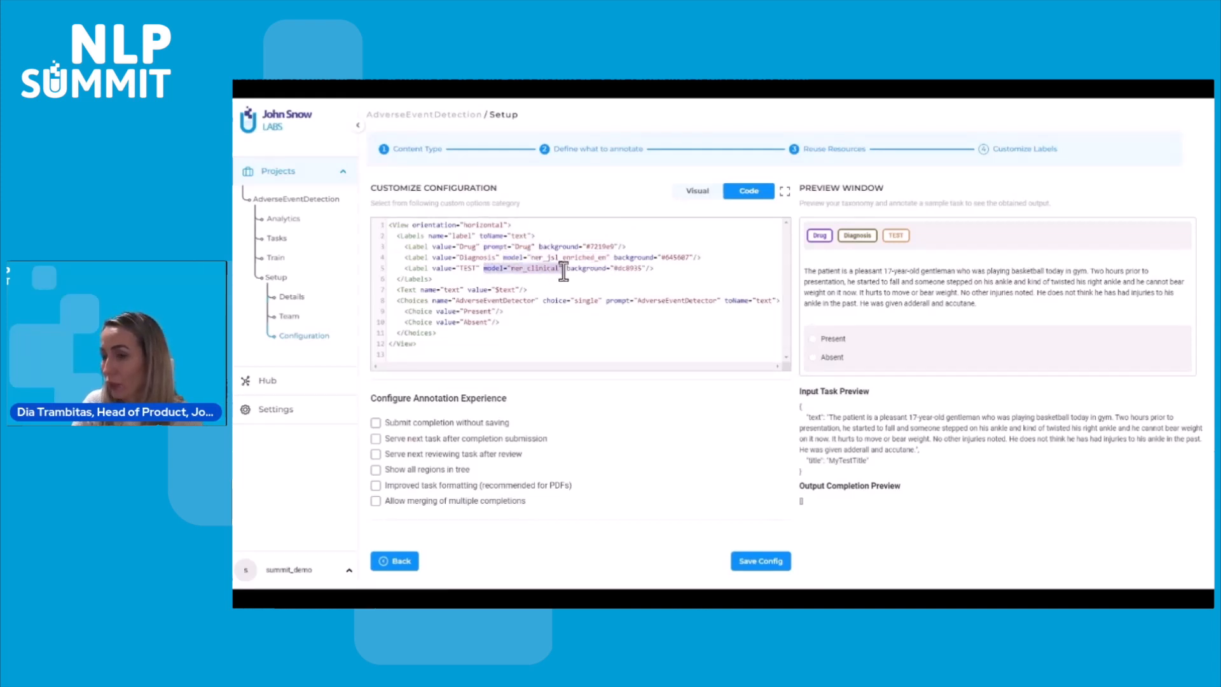
left_click_drag(605, 302, 721, 302)
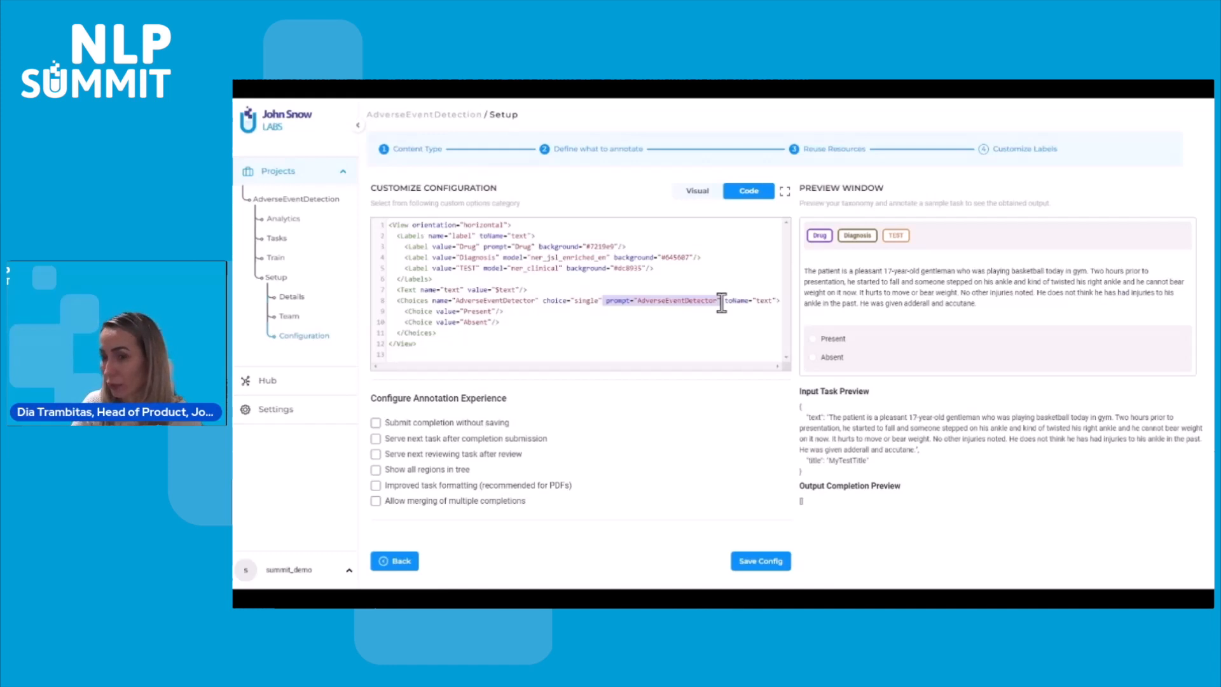
left_click(722, 303)
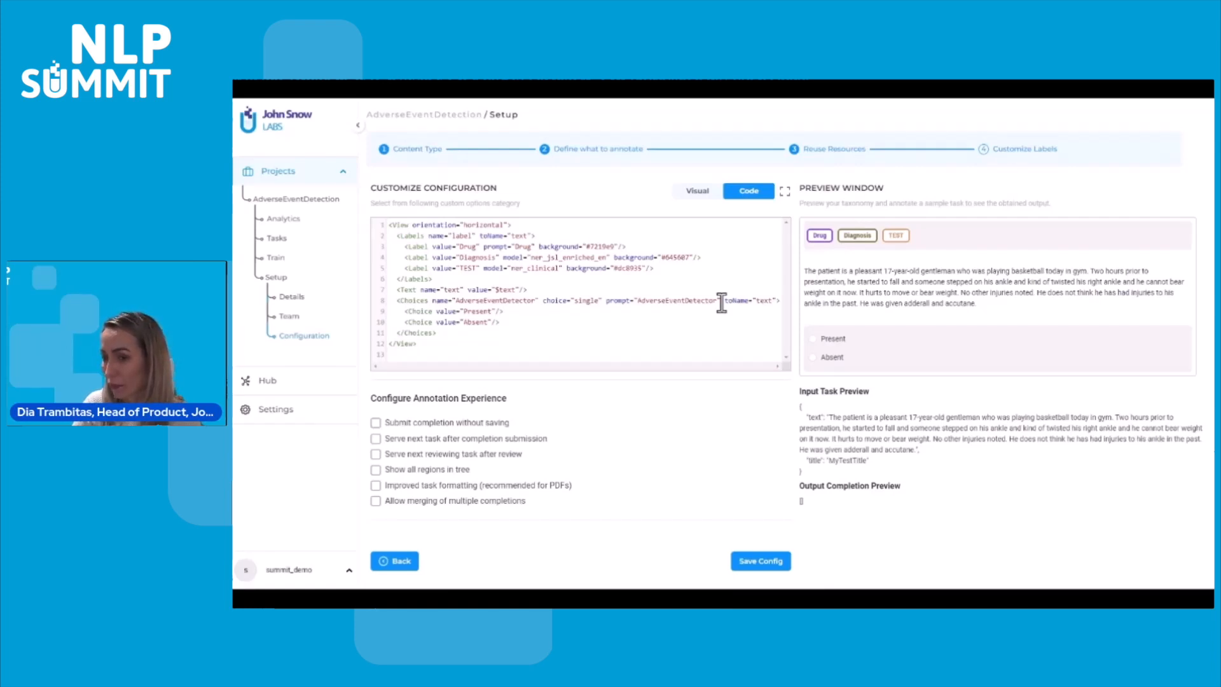
left_click(761, 561)
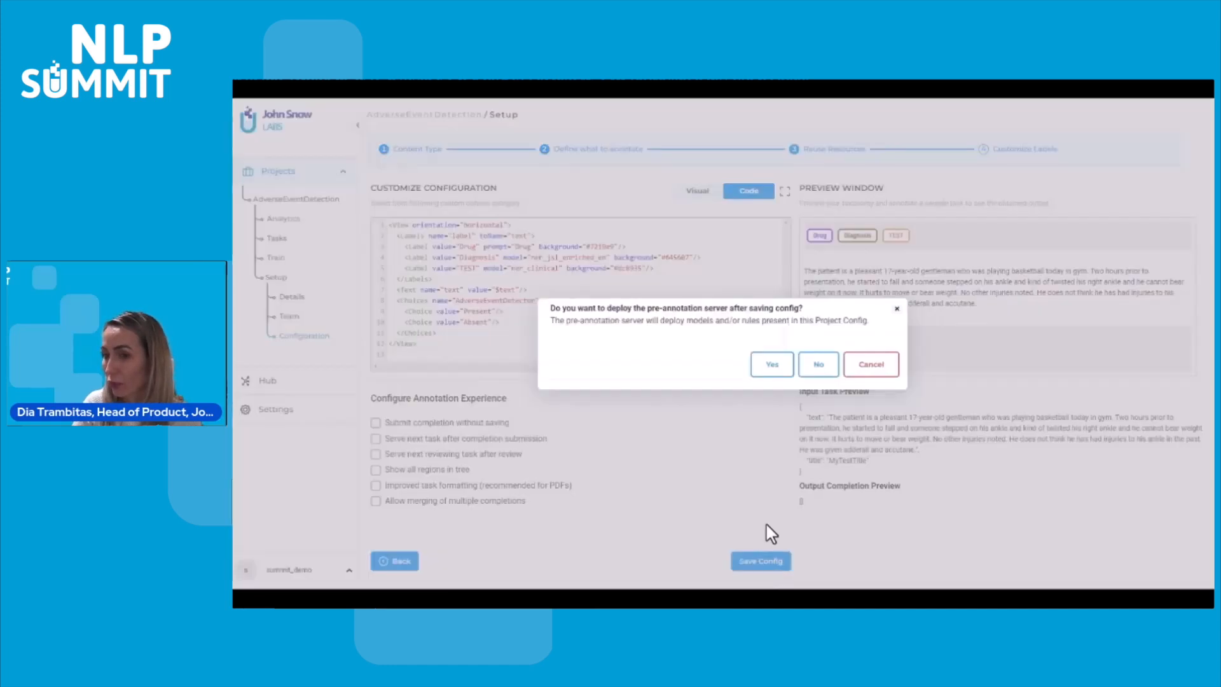
left_click(790, 364)
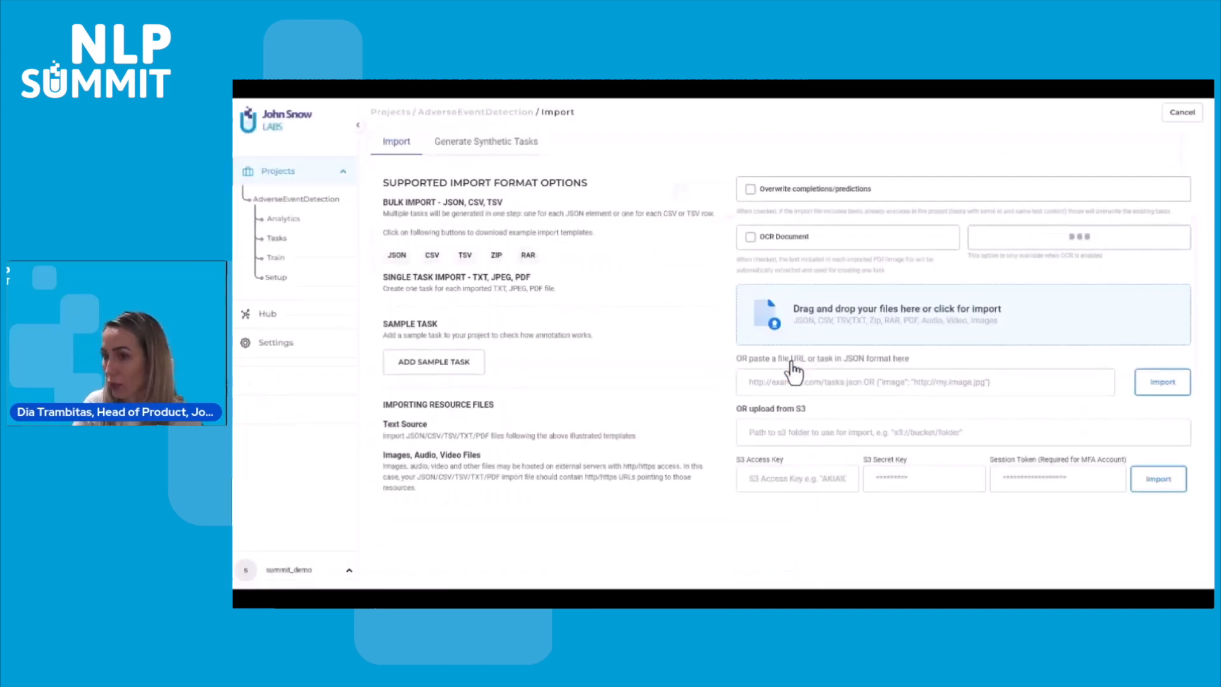
Step: Import a local file of tasks into the AdverseEventDetection project
left_click(833, 304)
left_click(414, 152)
left_click(729, 425)
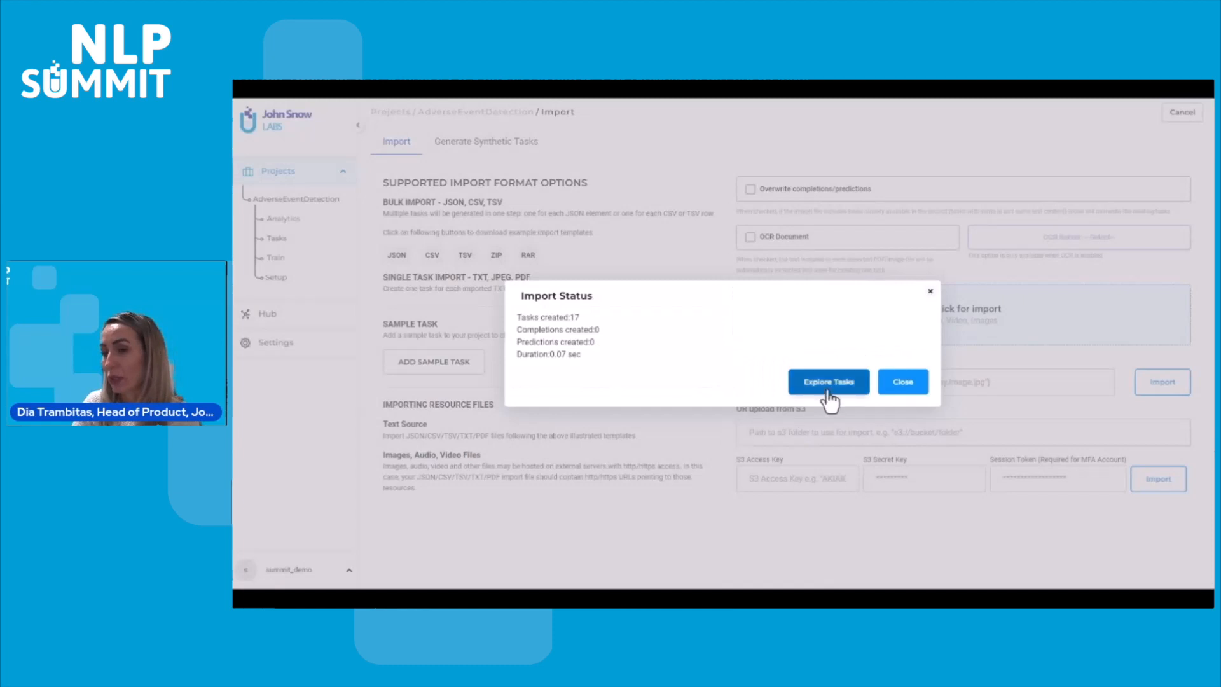
Step: Open the imported tasks list and set it to show 100 tasks per page
left_click(829, 382)
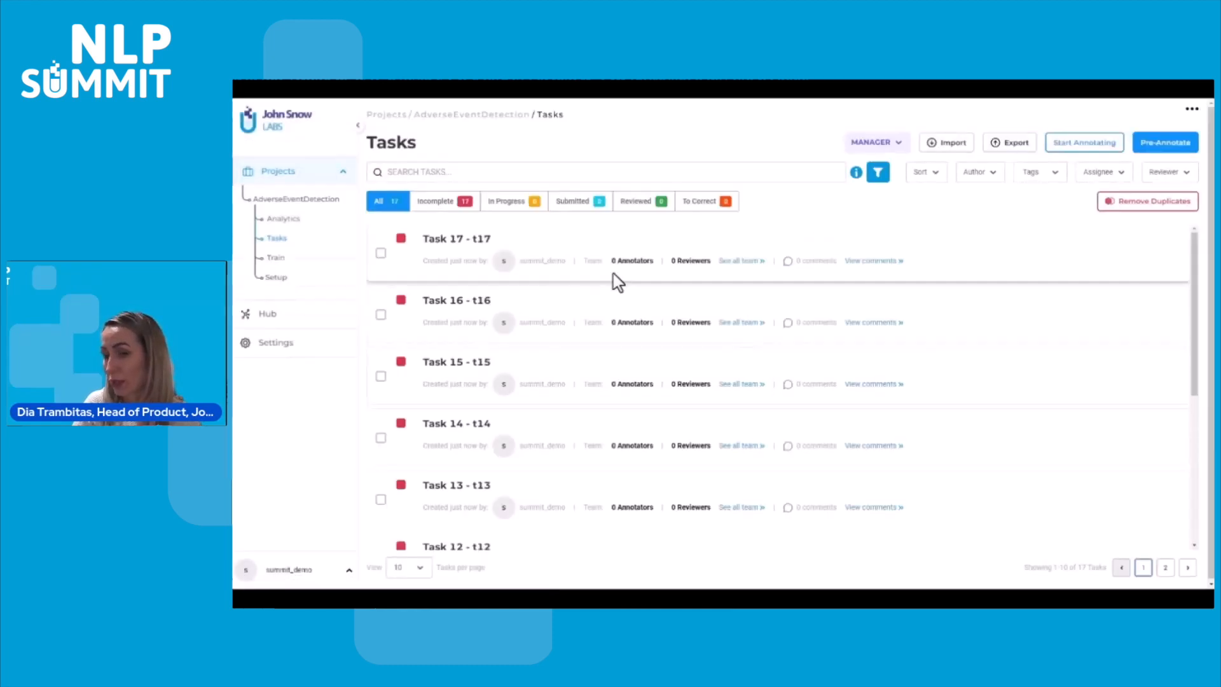
left_click(420, 567)
left_click(422, 552)
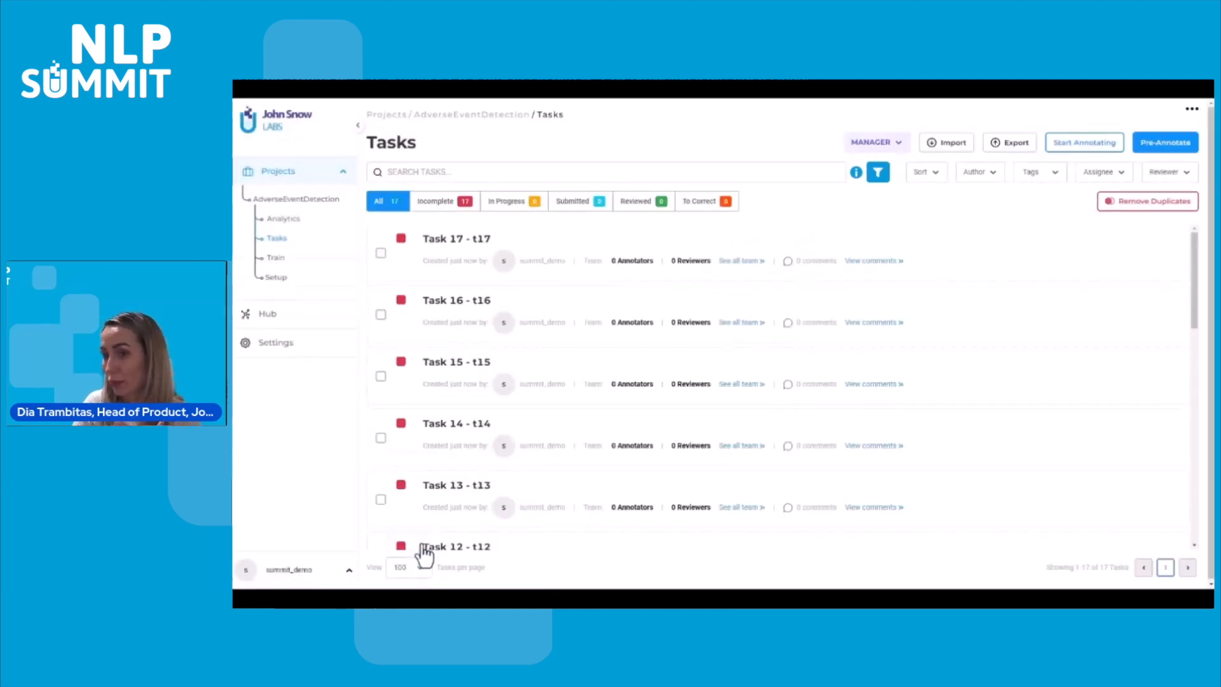
Step: Pre-annotate all tasks in the project using the deployed AdverseEventDetection server
scroll(485, 469, "down", 6)
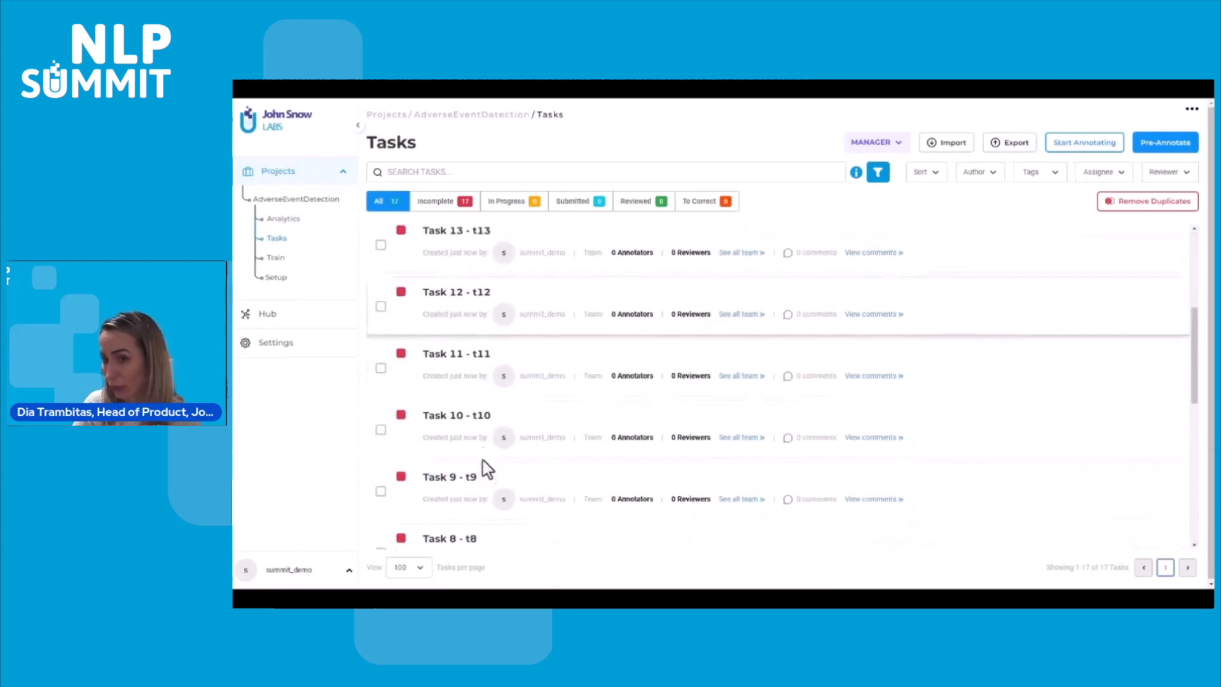
scroll(483, 459, "down", 3)
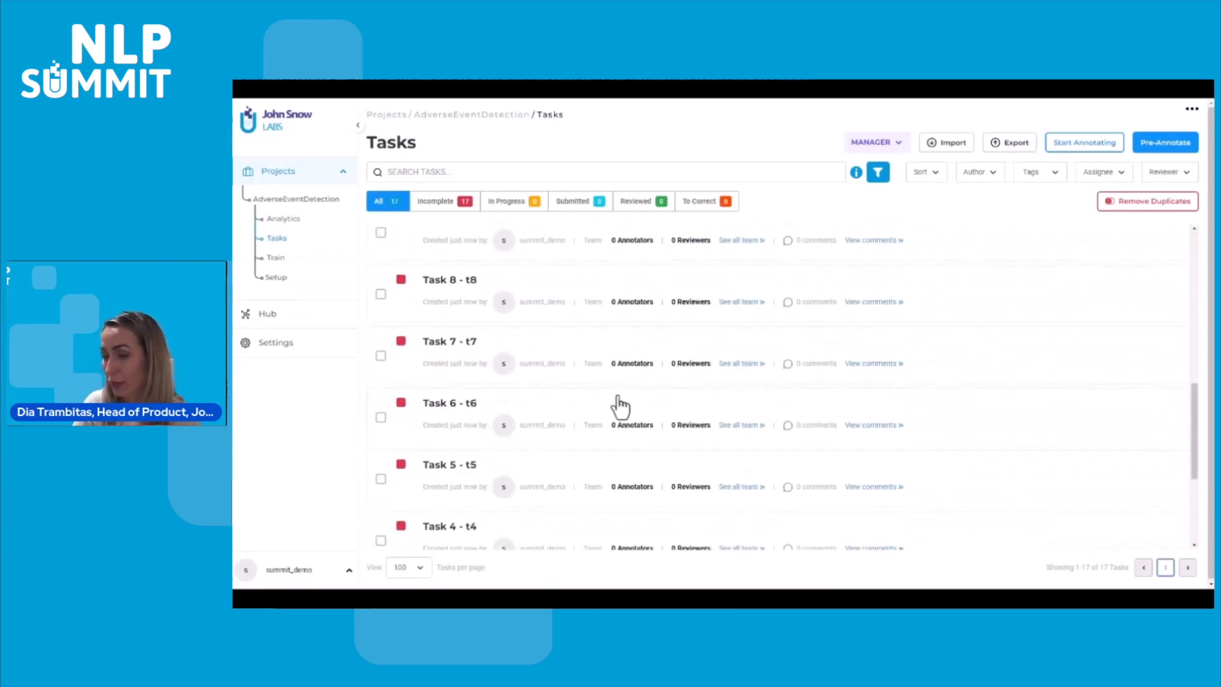
left_click(1162, 146)
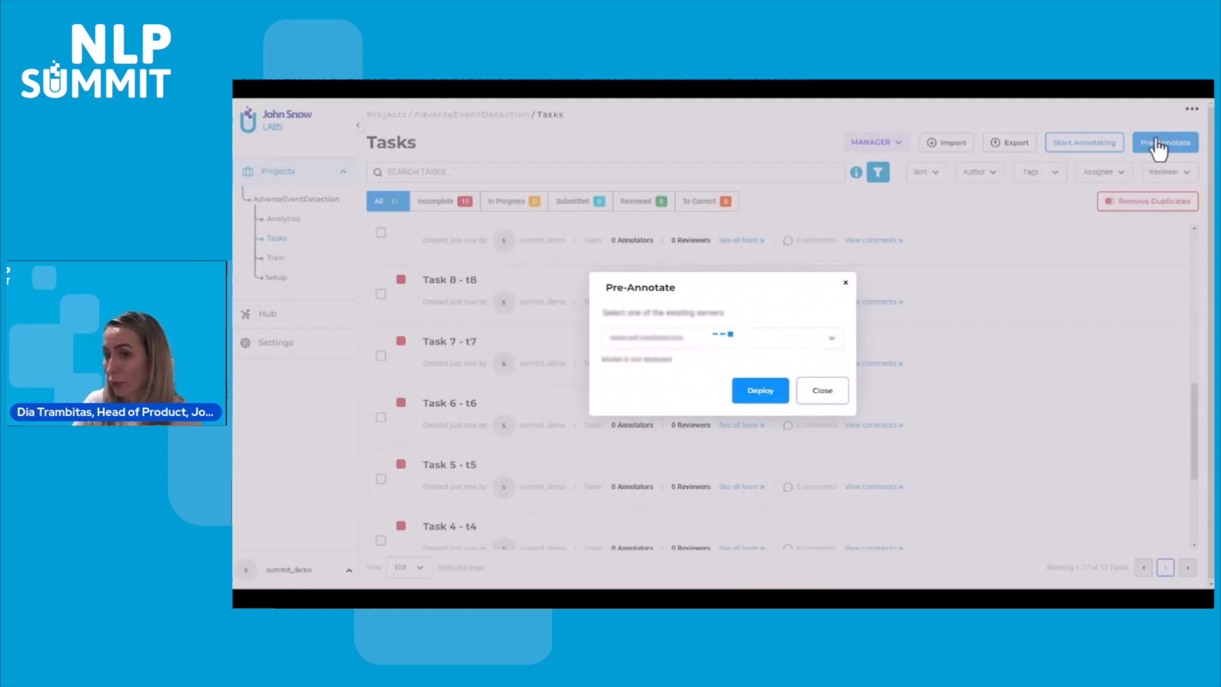
left_click(740, 256)
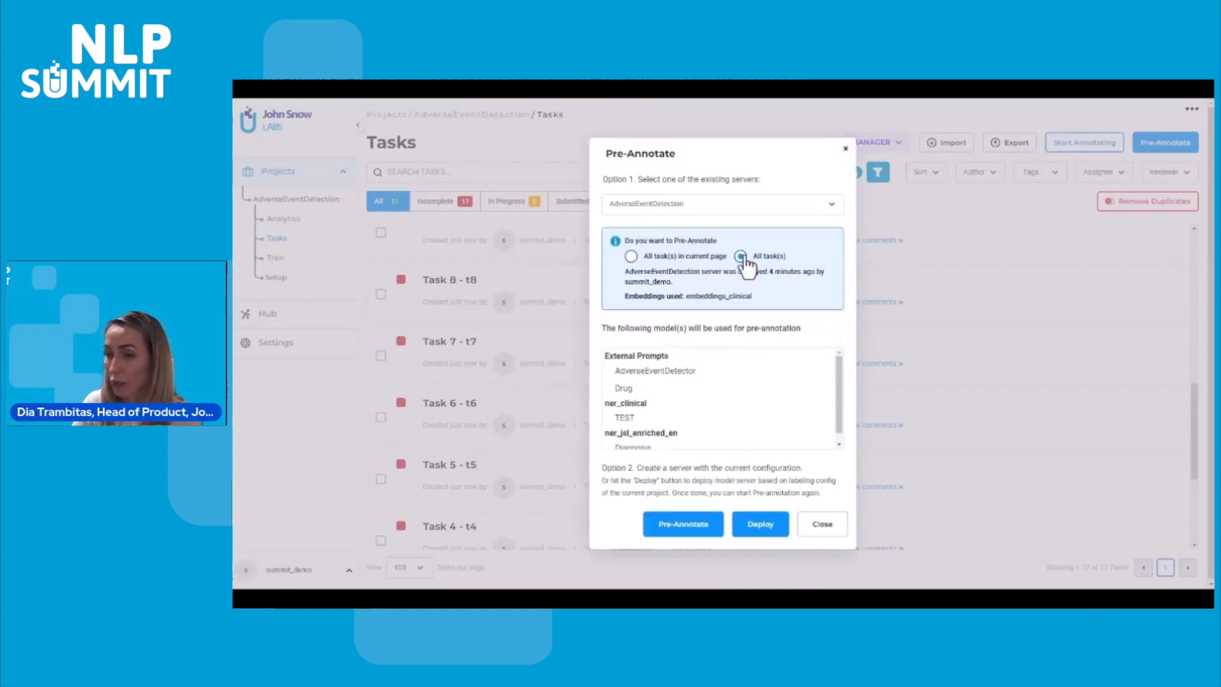
left_click(696, 533)
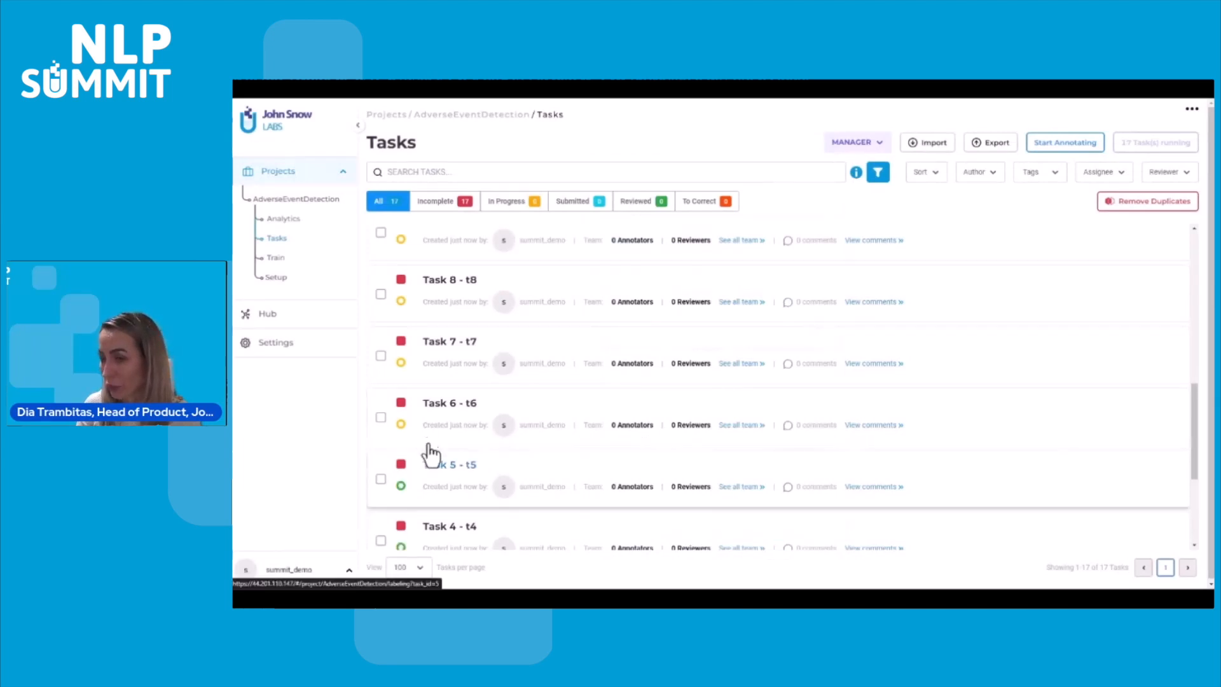
Step: Open task t5 and accept the predictions for tasks t5, t3 and t17
left_click(436, 465)
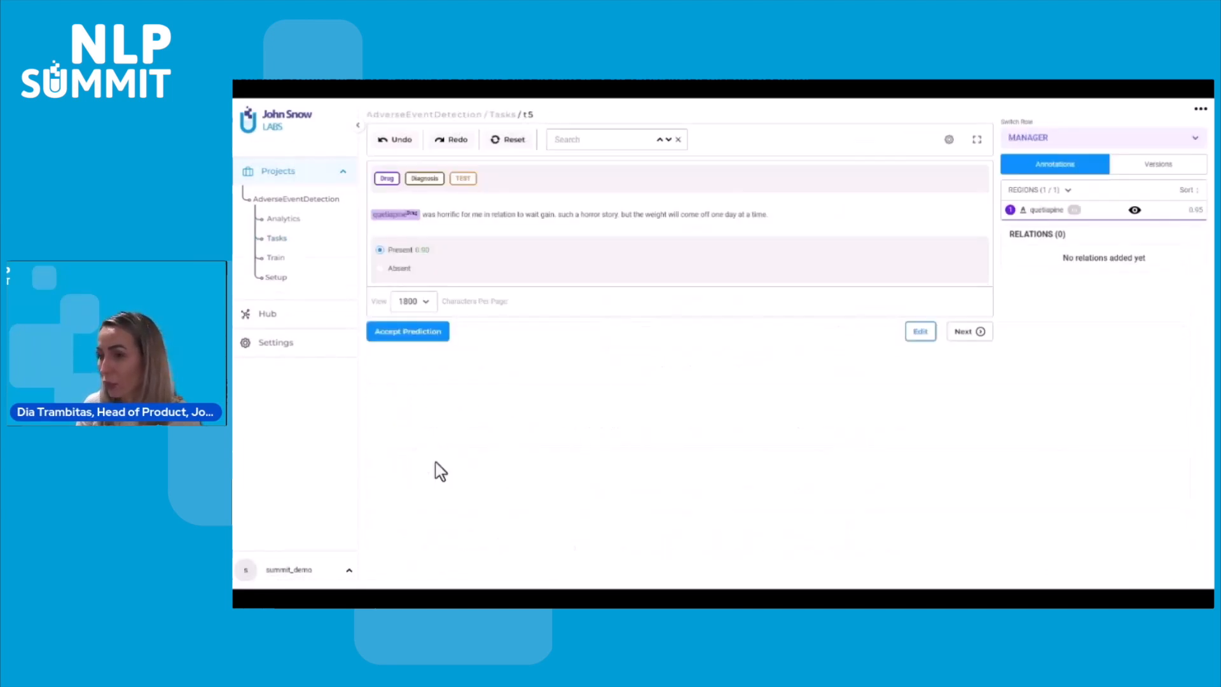
left_click(439, 336)
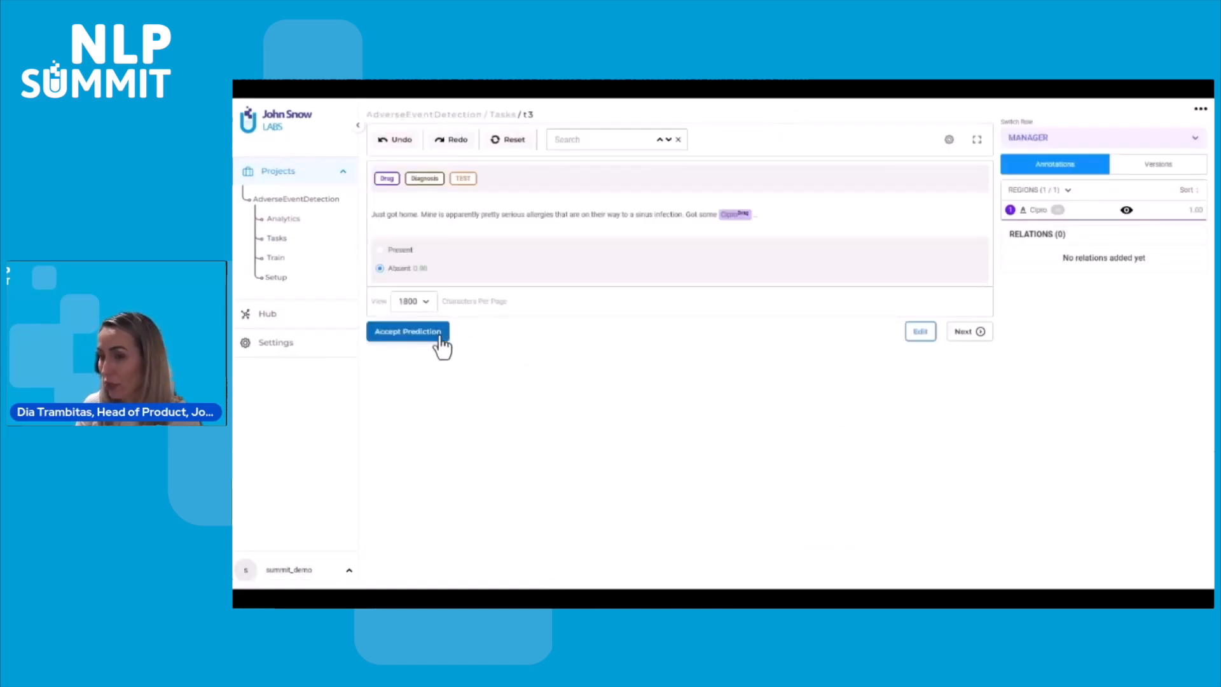
left_click(441, 337)
left_click(974, 332)
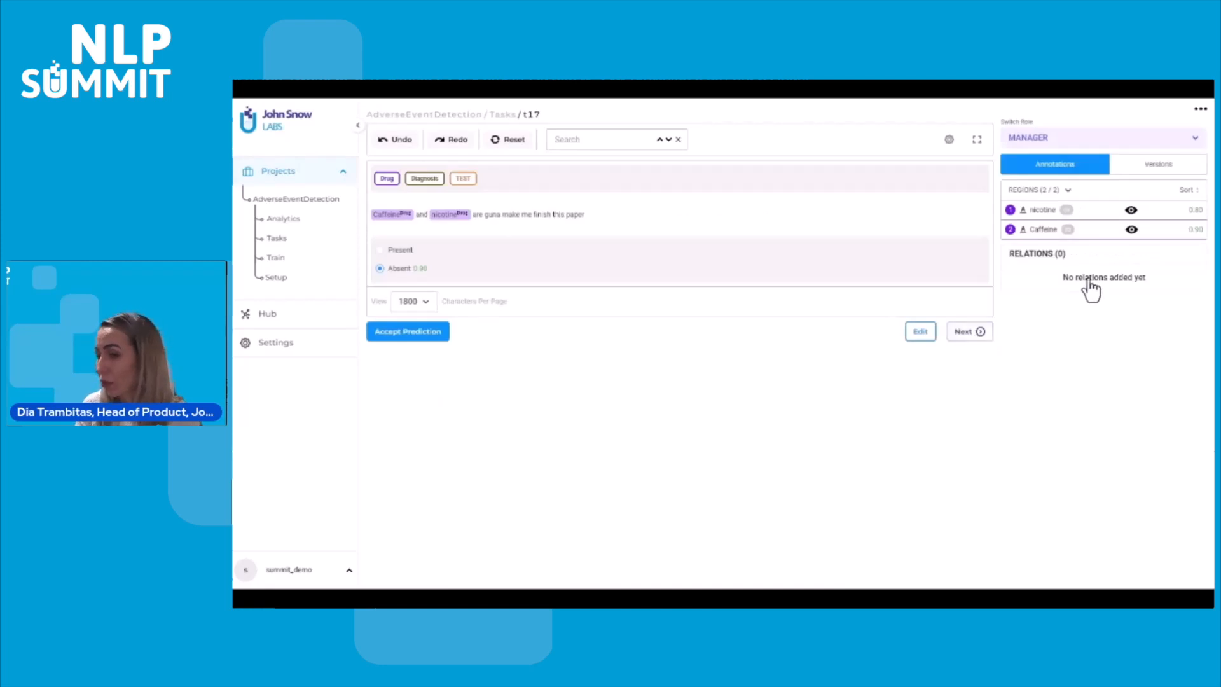
left_click(421, 335)
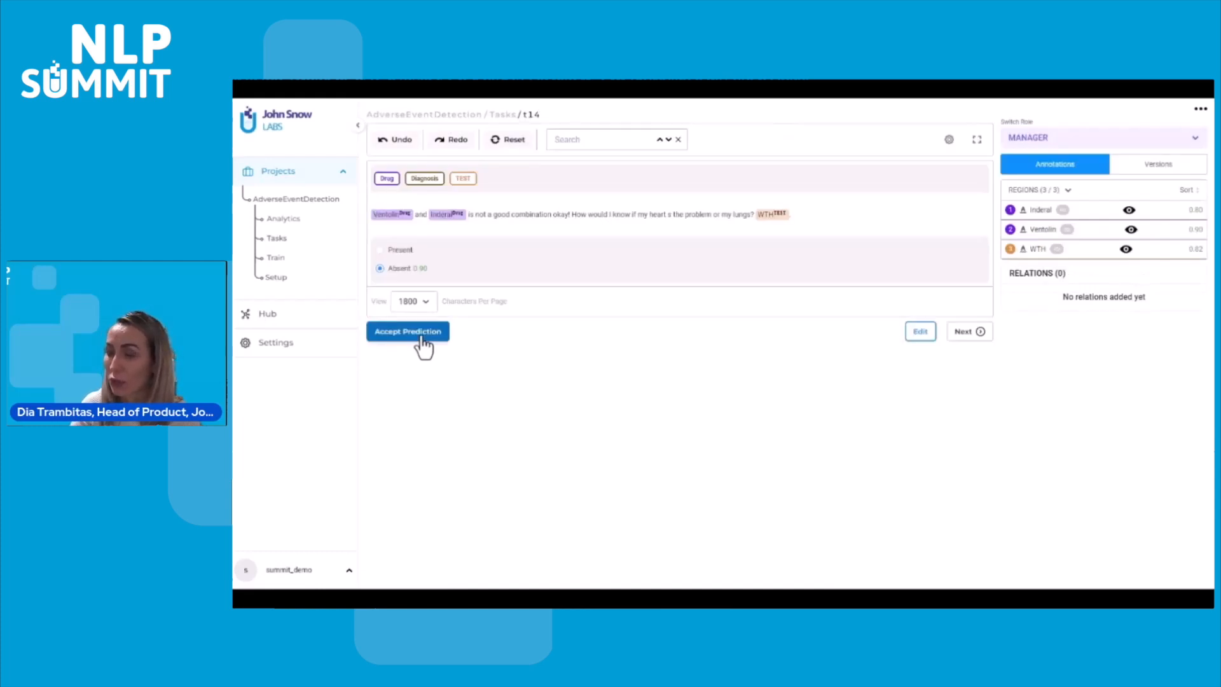
Step: Edit the prediction of task t14 by deleting the TEST label on "WTH", and submit the corrected completion
left_click(916, 335)
left_click(774, 216)
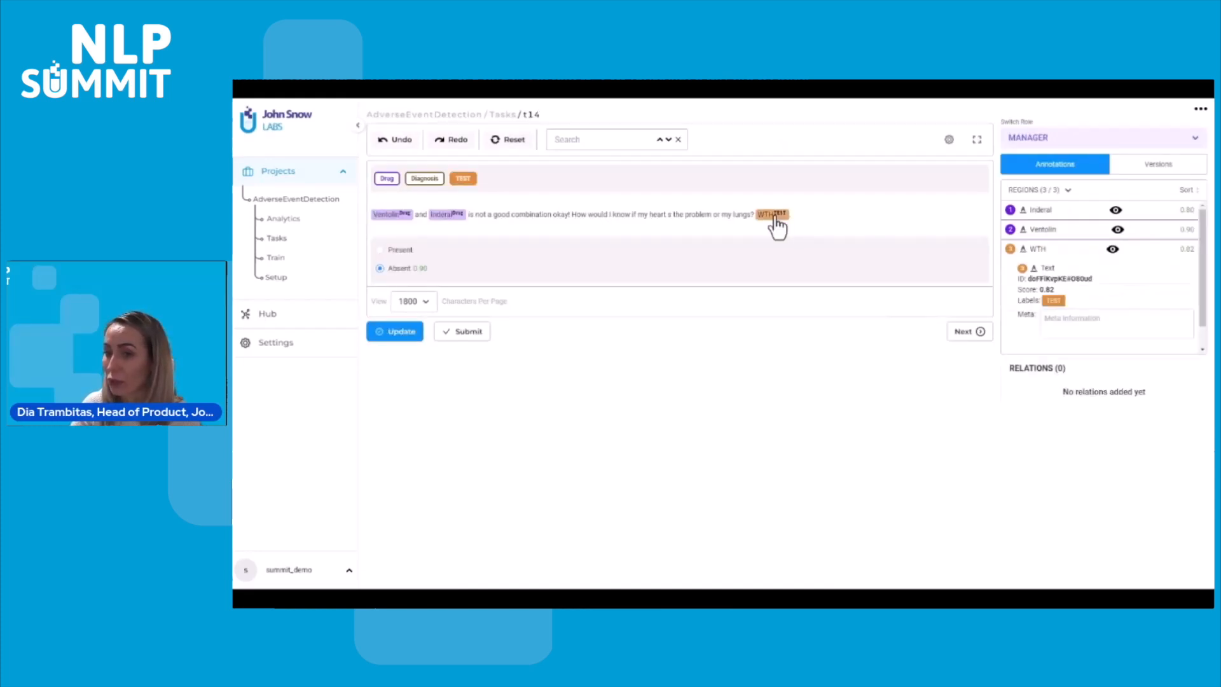
key("BackSpace")
left_click(457, 331)
left_click(849, 376)
Step: Move on to tasks t13 and t4 and accept their predictions
left_click(963, 332)
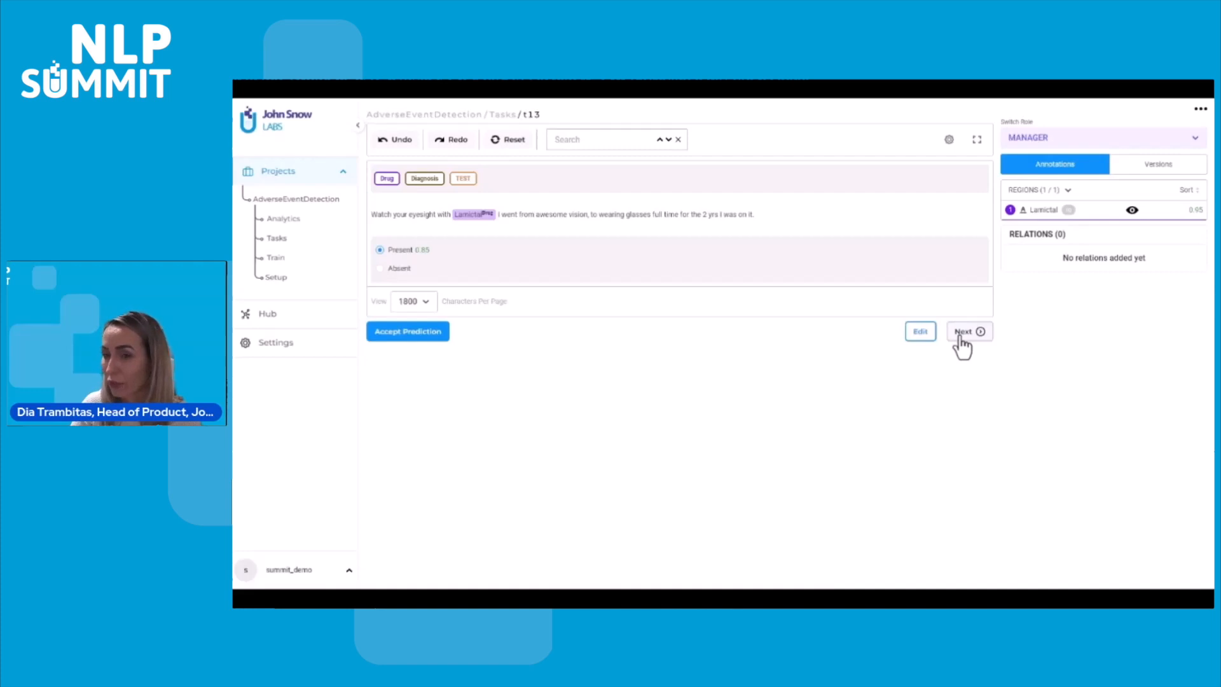
left_click(423, 334)
left_click(964, 332)
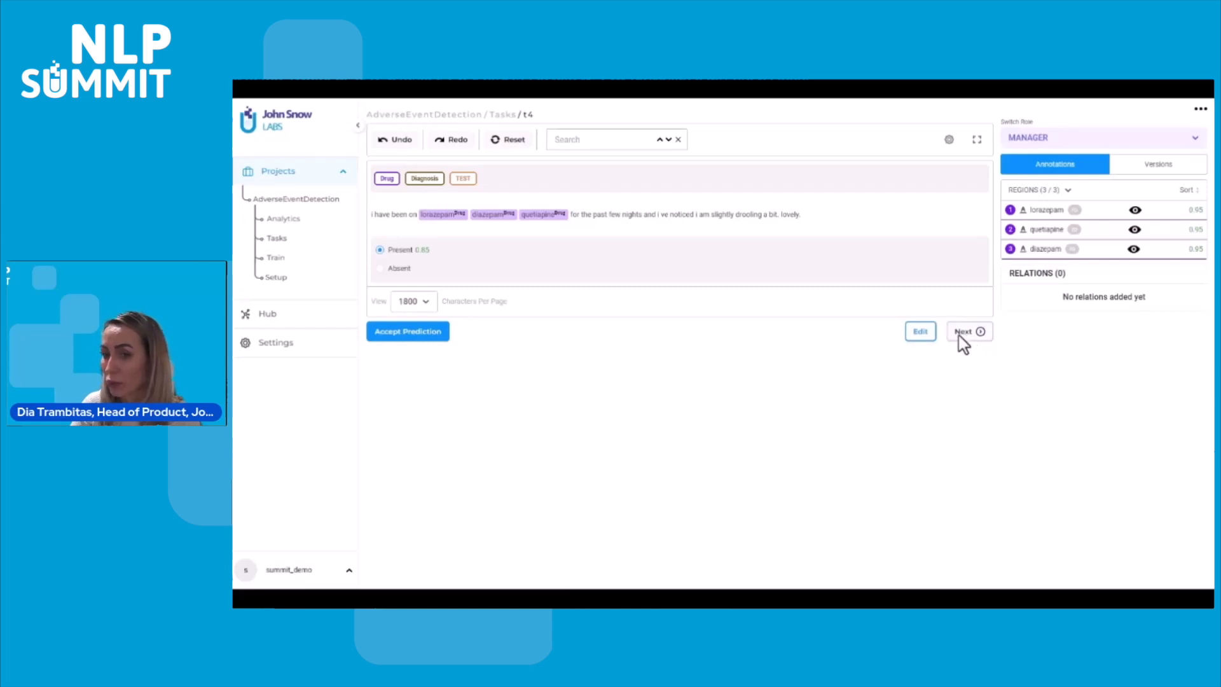
left_click(420, 334)
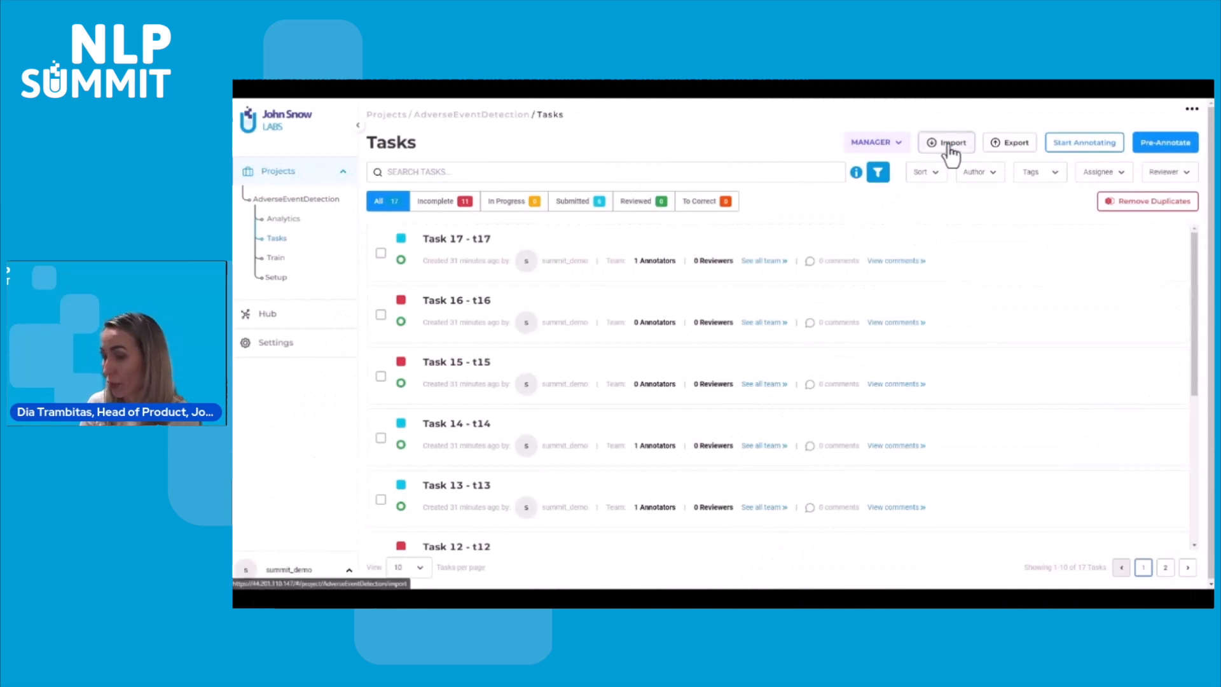
Step: Replace the synthetic task generation prompt with one for patient forum texts covering current treatment, side effects, age, gender and ethnicity, at least 500 characters
left_click(948, 145)
left_click(482, 145)
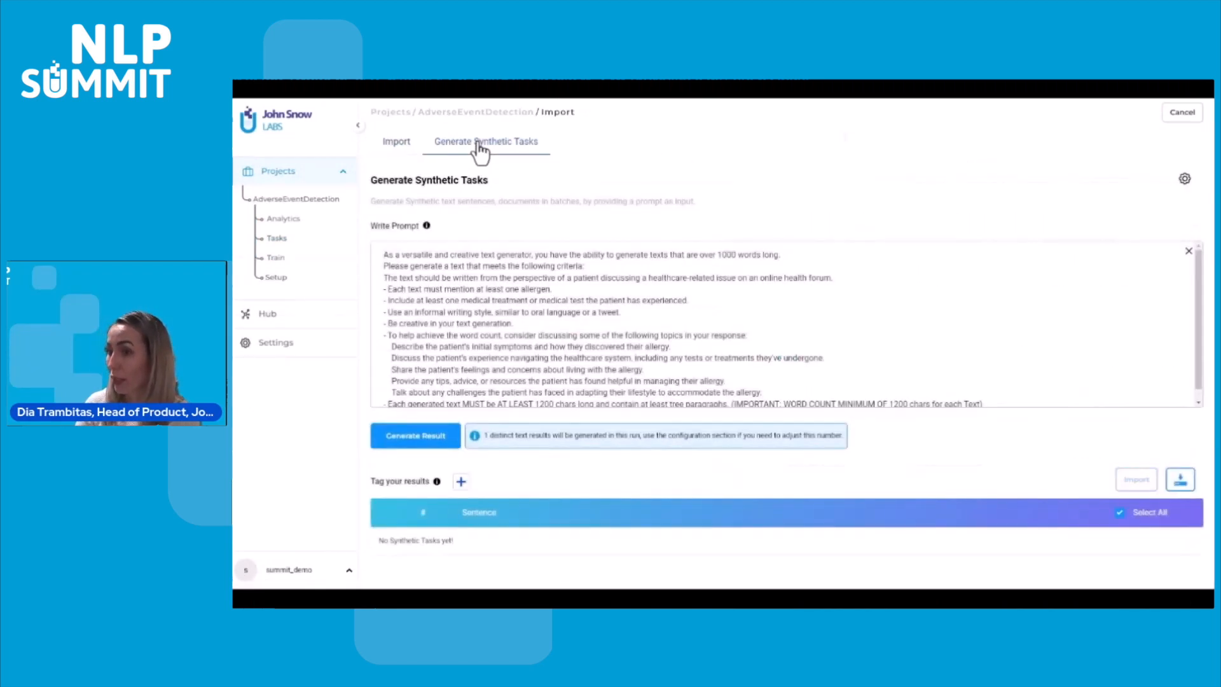
key("ctrl+a")
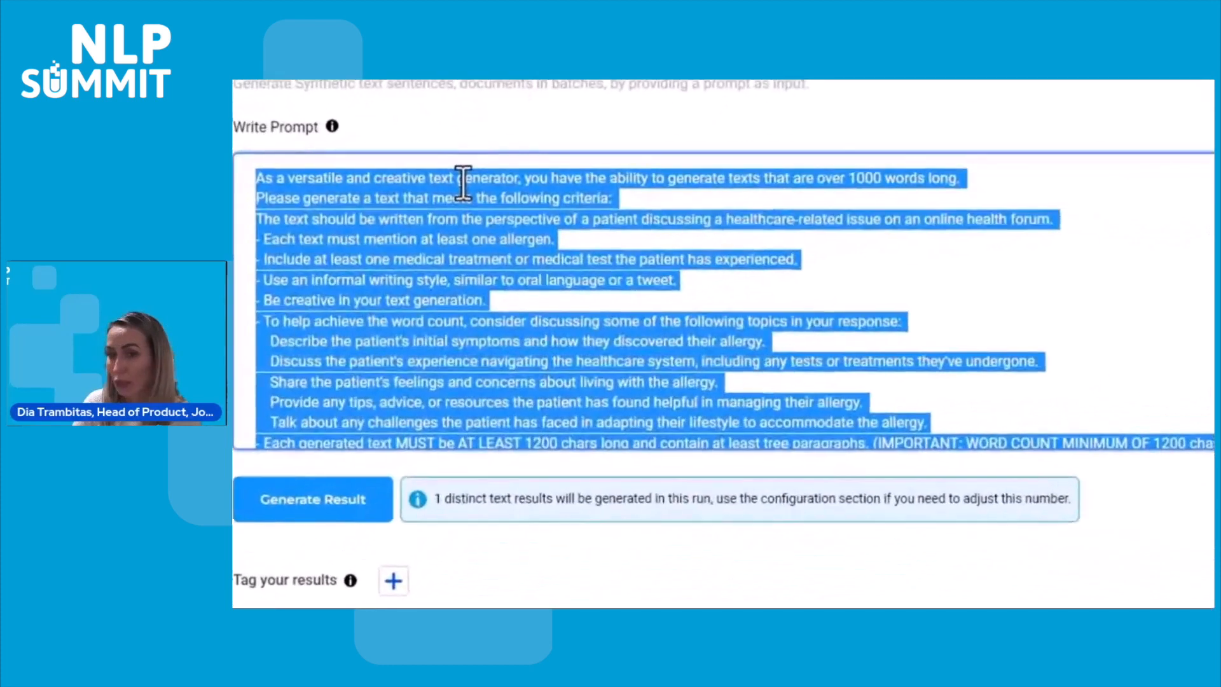
type("As a versatile and creative text generator, your task is to generate texts that meet the following criteria. The text should be written from the perspective of a patient discussing a healthcare-related issue on an online health forum. - Each text must mention at least one treatment the patient is currently on. - Each text should contain at least one side effect of the treatment. - Each text should contain information on patient's age (from 5 to 80 years old), gender, and ethnicity. - Use an informal writing style, similar to oral language or a tweet. - Be creative in your text generation. - To help achieve the word count, consider discussing some of the following topics in your response:   Describe the patient's symptoms since they are under the current treatment.   Share the patient's feelings and concerns about living with his/her condition. - Each generated text MUST be AT LEAST 500 chars long and contain at least two paragraphs. Do not start the text with a salutation or intro phrase such as \"Hey everyone! I hope you're all doing well. \" Just describe the situation.")
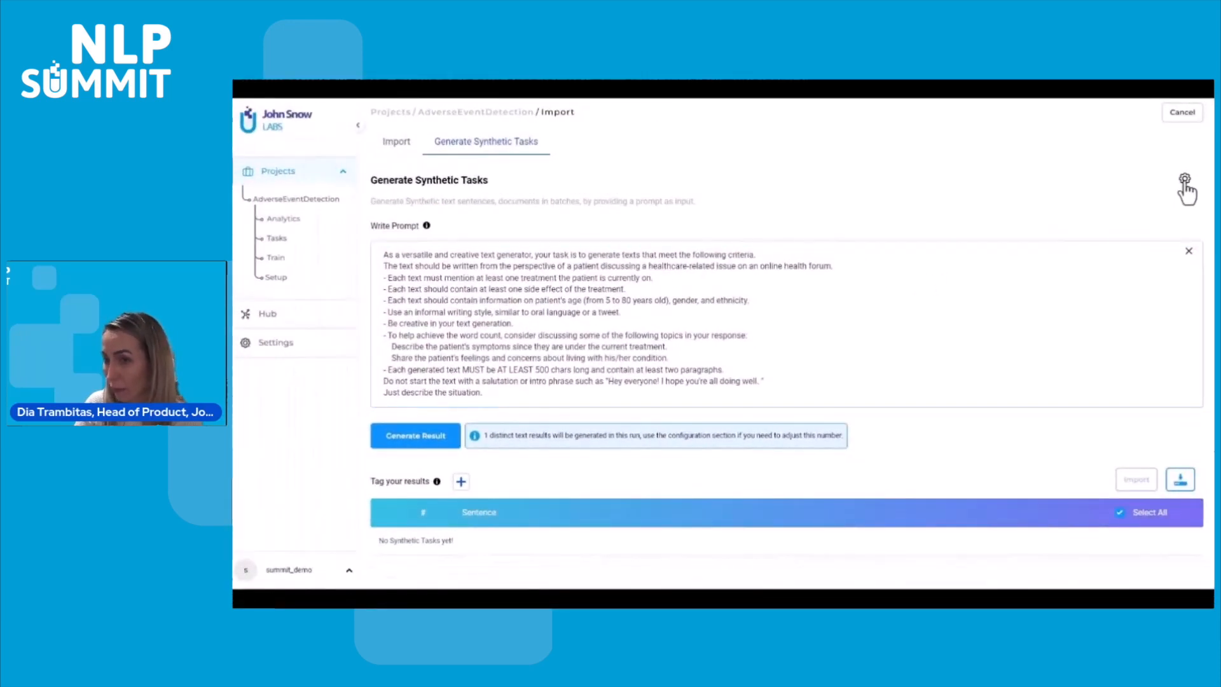
Step: Set the generation temperature to 0.75 and the number of texts to 10, and generate the synthetic results
left_click(1184, 180)
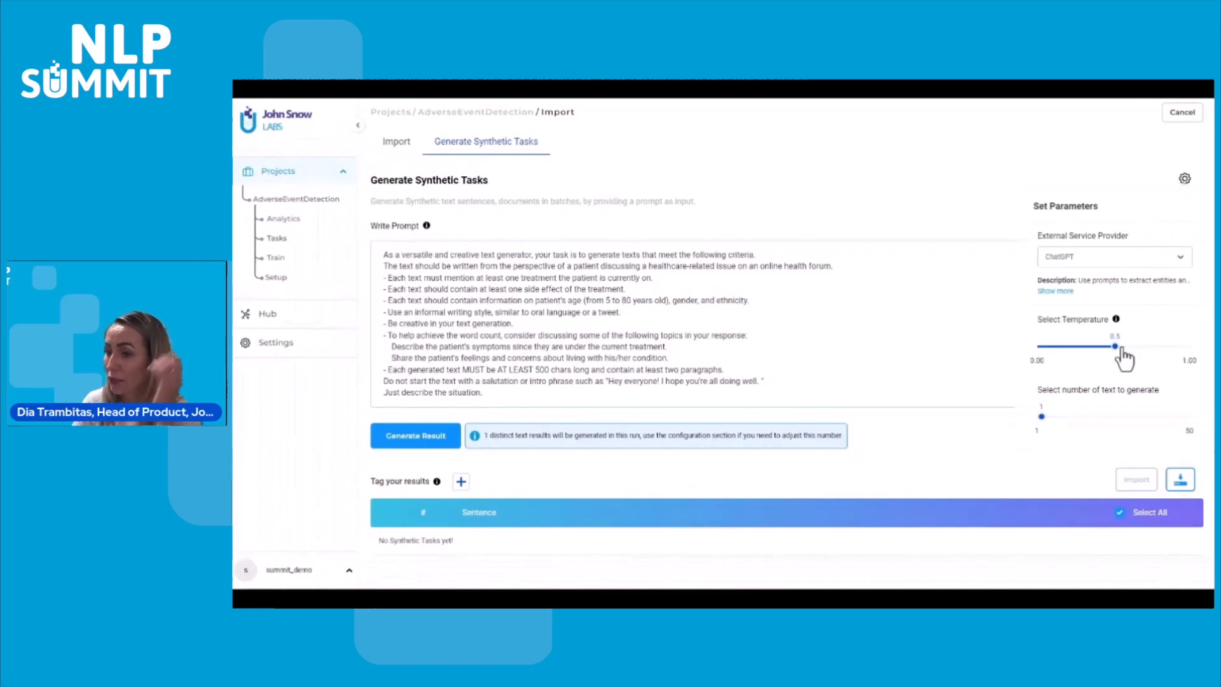
left_click_drag(1116, 347, 1152, 347)
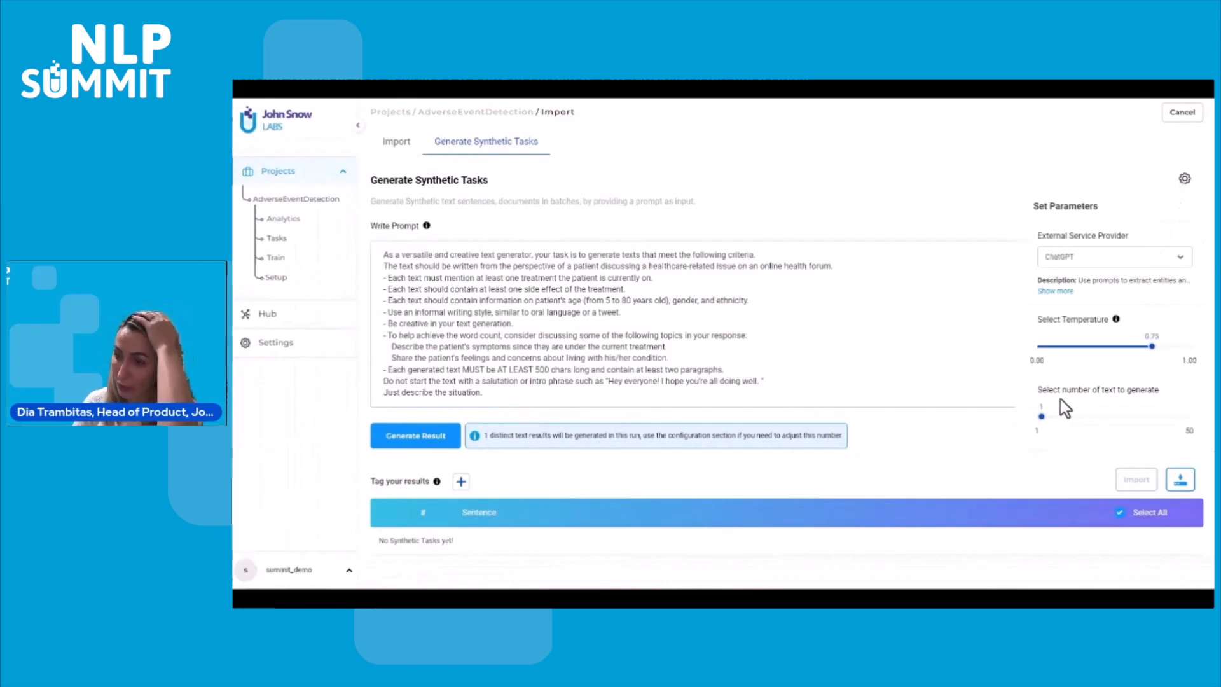
left_click_drag(1041, 418, 1069, 418)
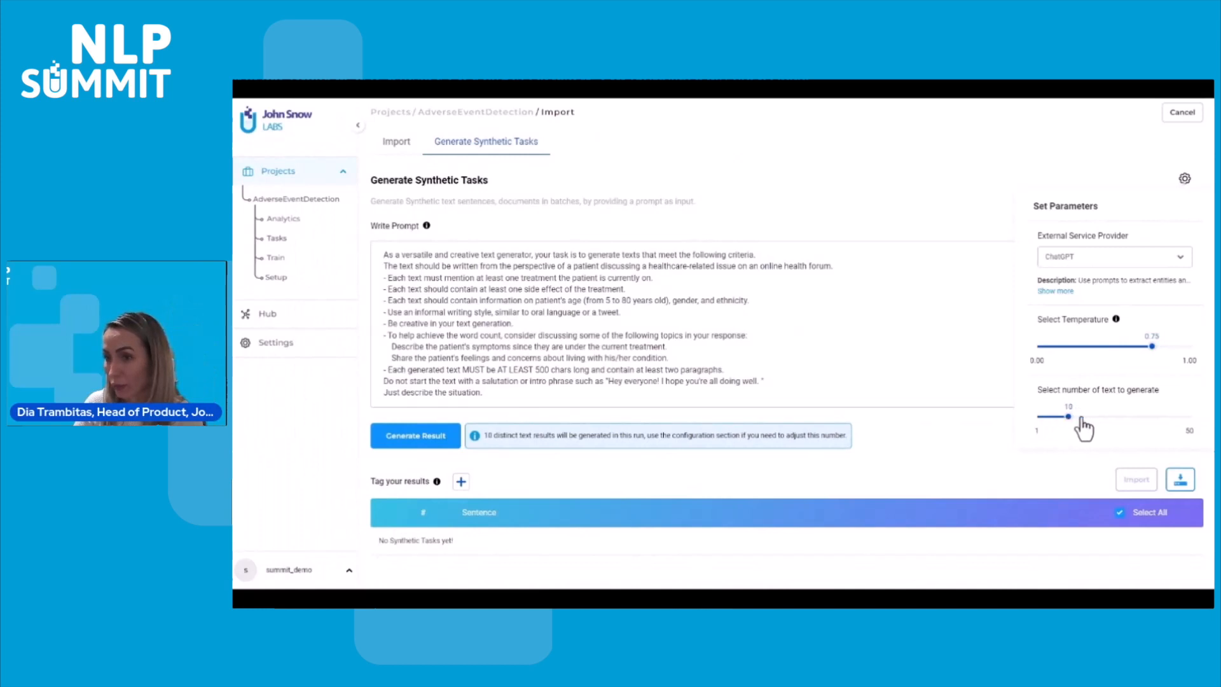
left_click(561, 464)
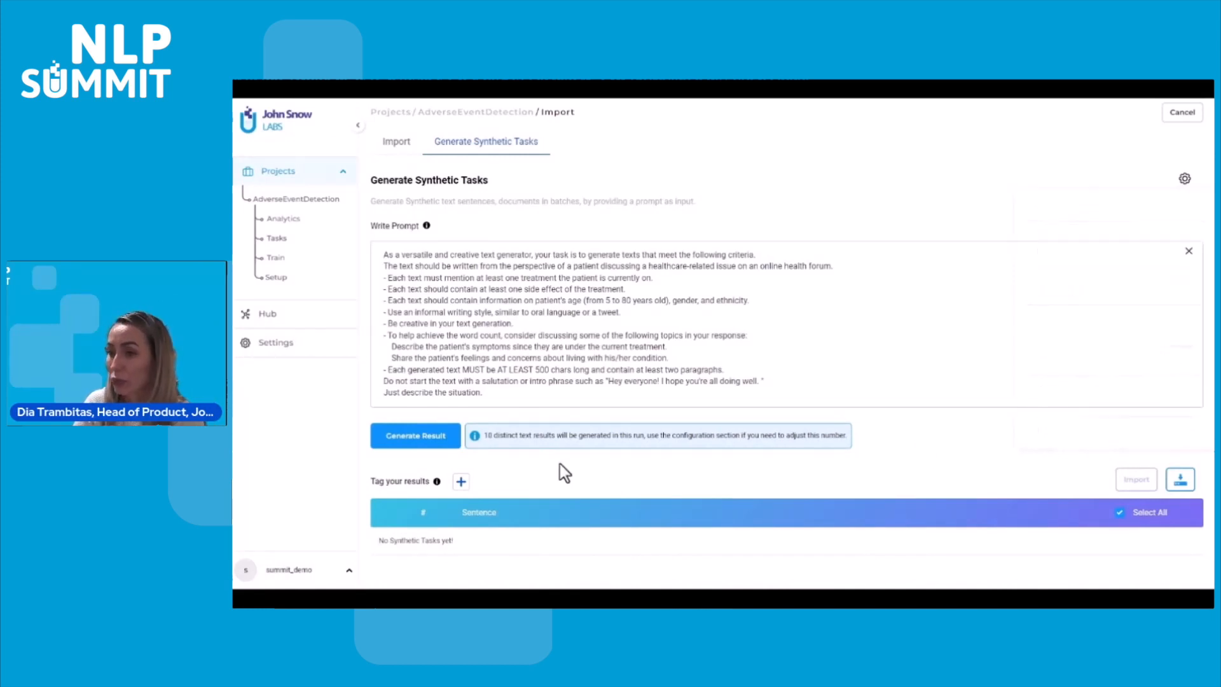
left_click(439, 443)
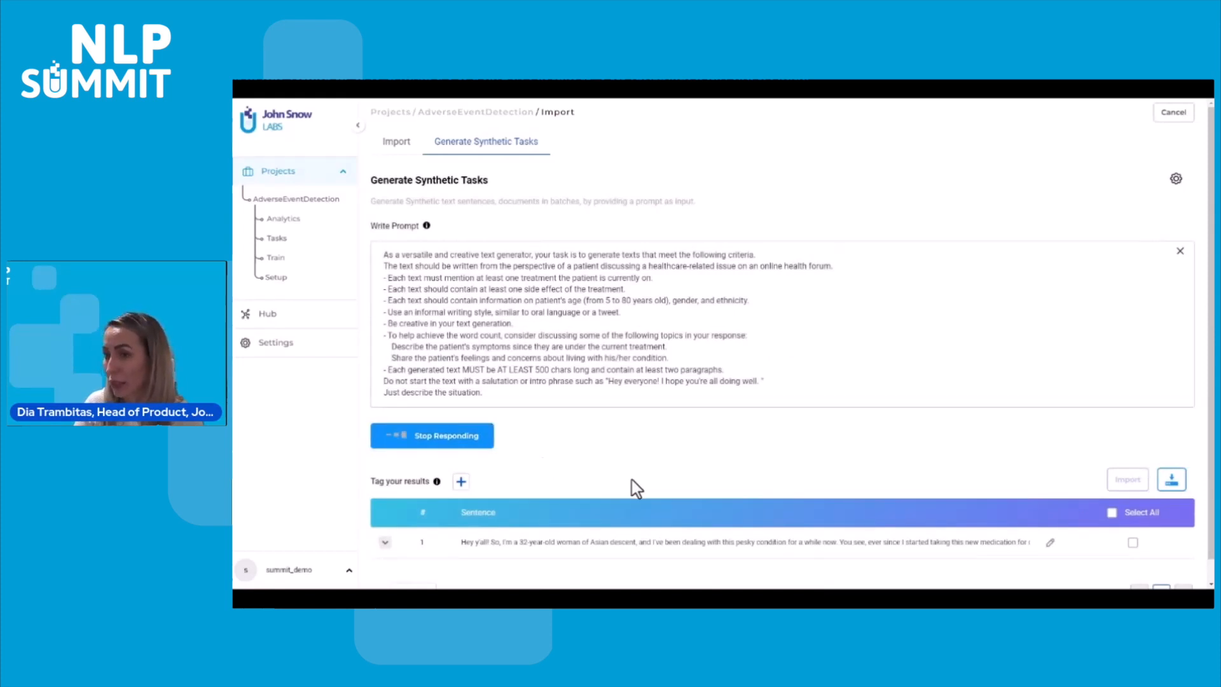
Step: Open the first generated text for editing and look through the list of synthetic results
scroll(805, 531, "down", 2)
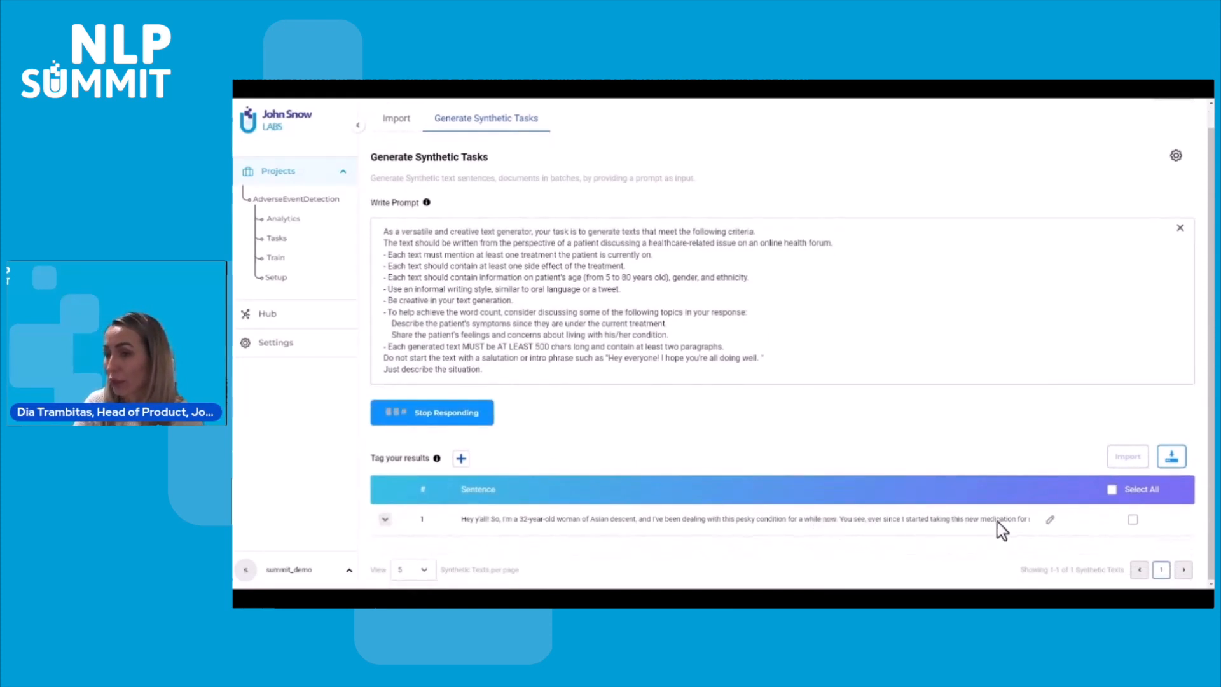
left_click(1050, 522)
scroll(968, 515, "down", 2)
scroll(966, 523, "down", 1)
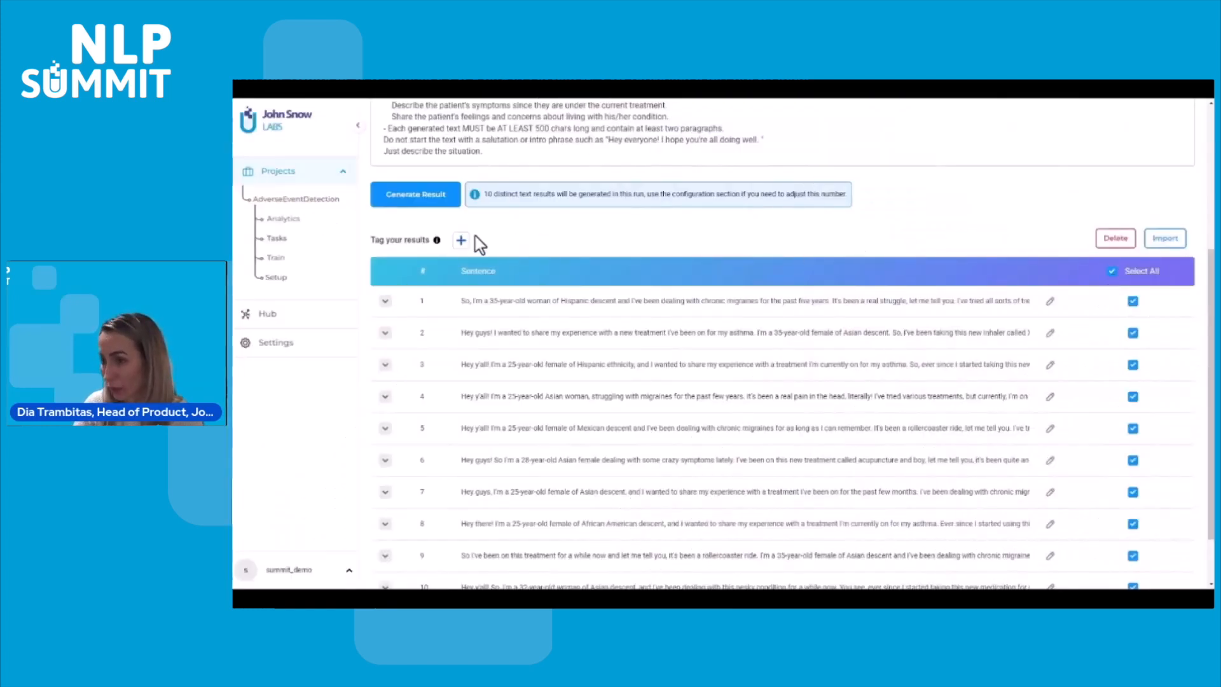
Step: Tag the generated results with a new SyntheticData tag in colour cc00d0 and import all of them into the project
left_click(461, 240)
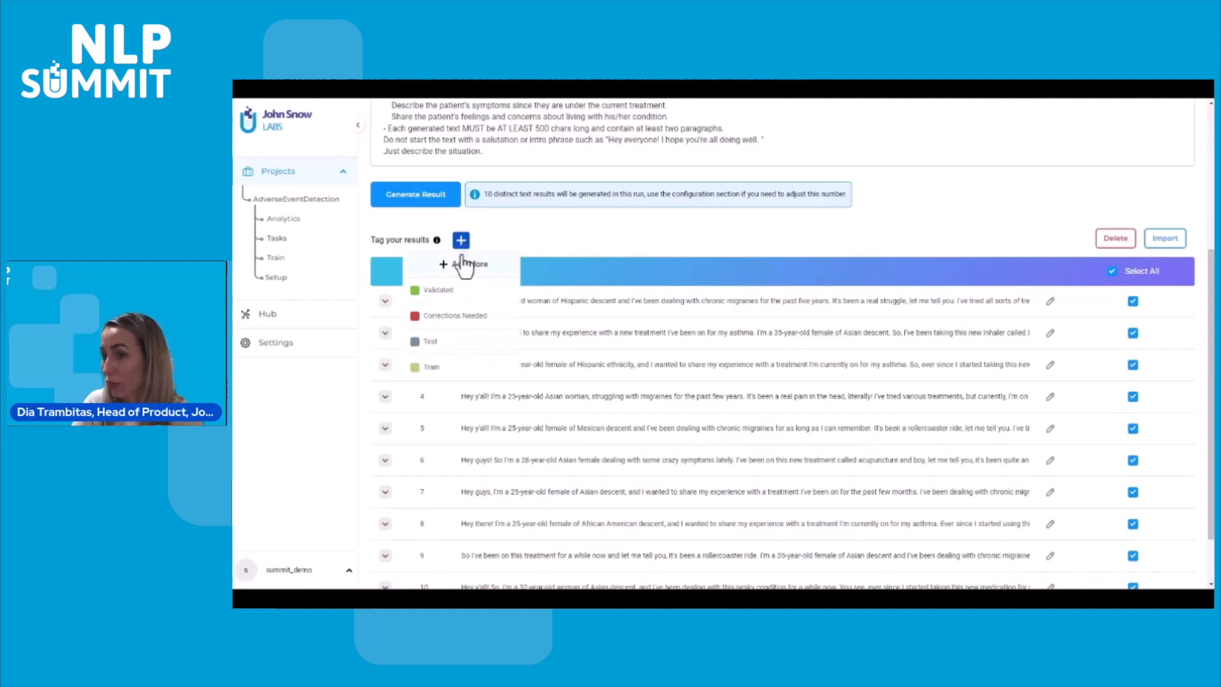
left_click(455, 264)
type("Sy")
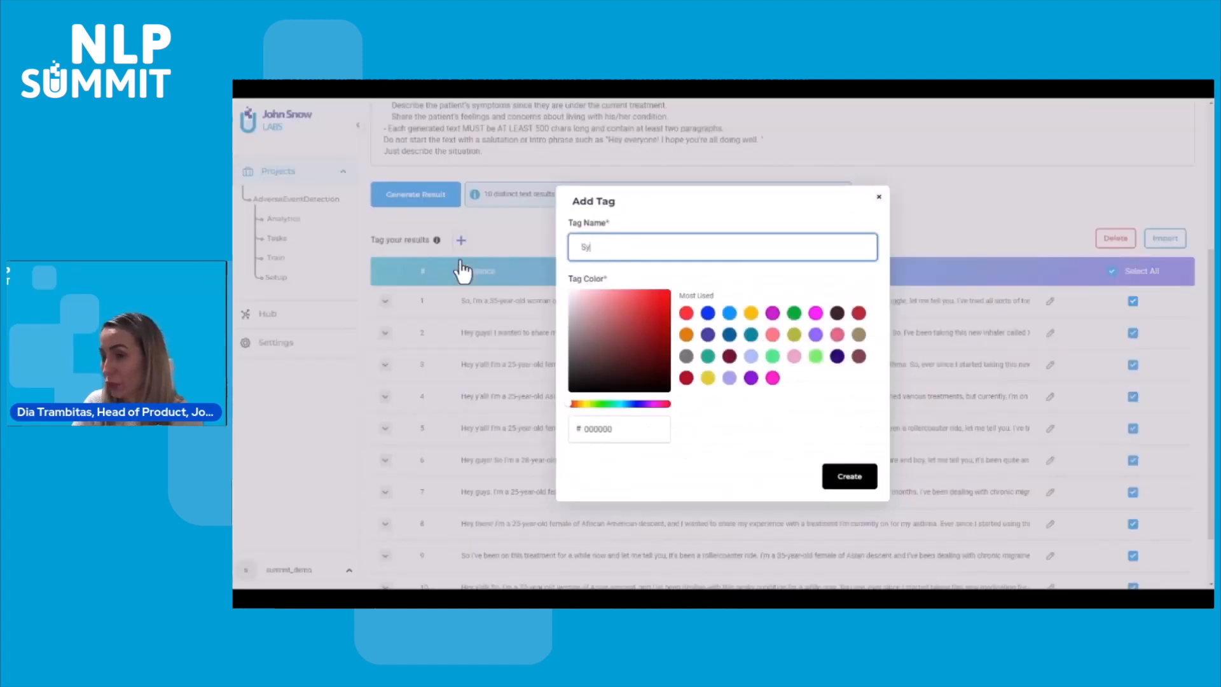
type("ntheticData")
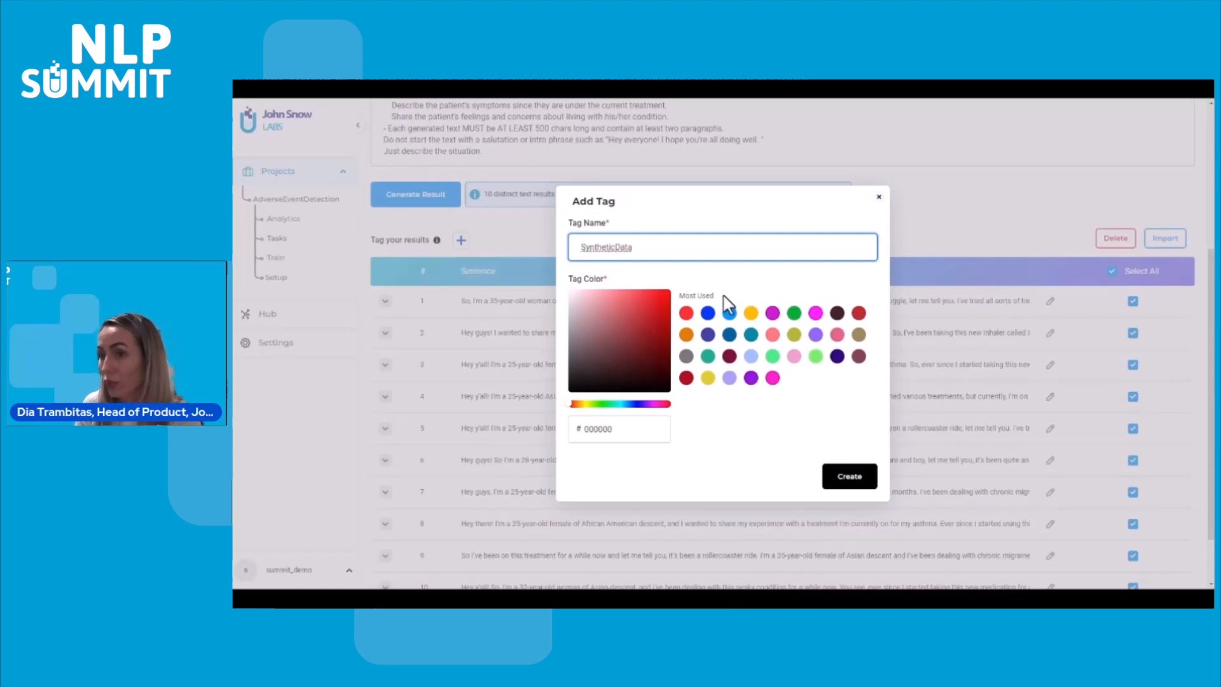
left_click(773, 313)
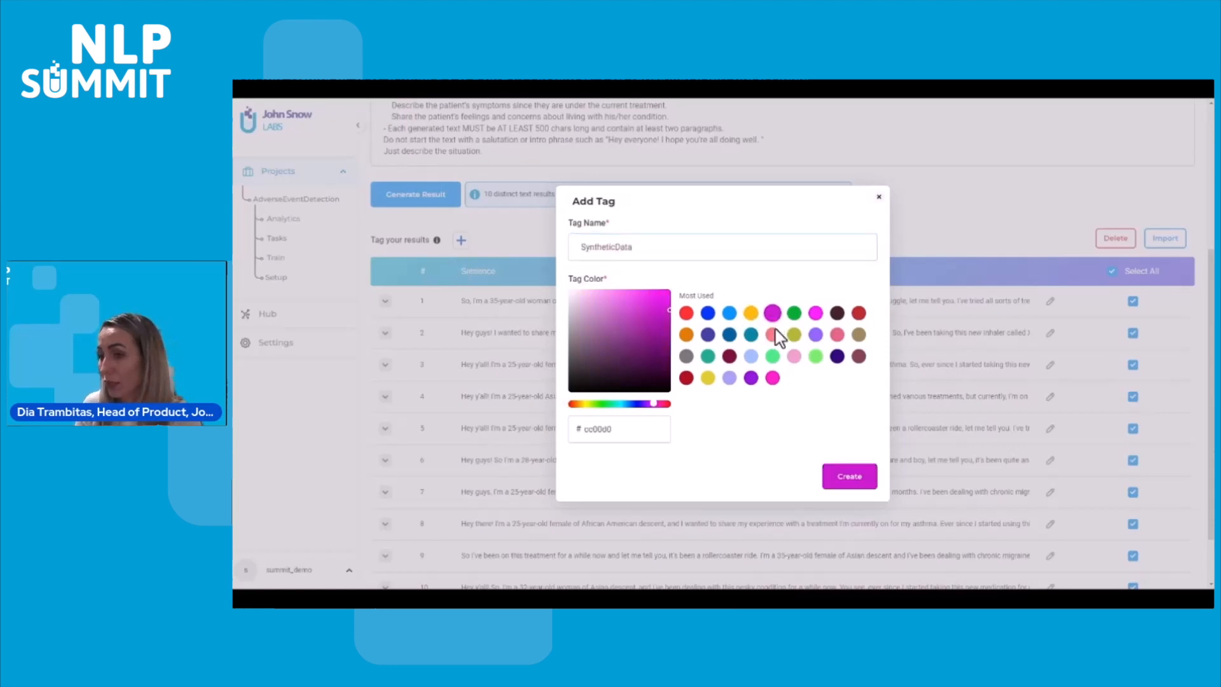
left_click(851, 477)
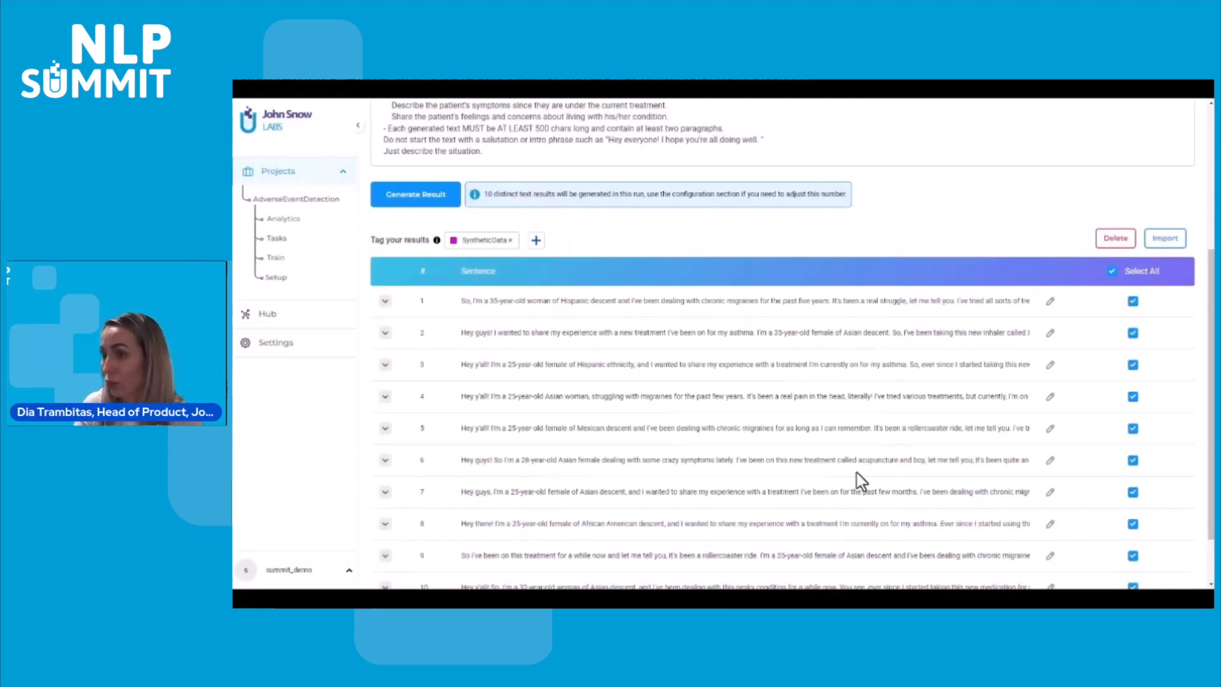
left_click(1166, 239)
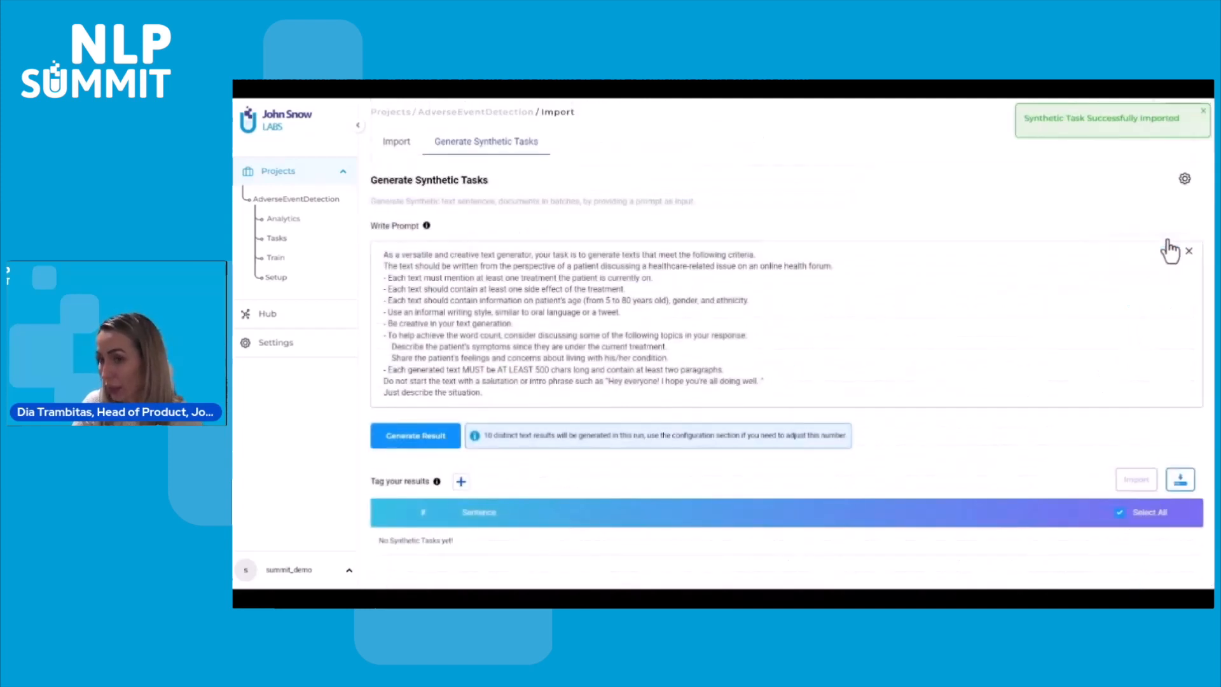
Step: Open the imported Task 24 from the tasks list to examine its synthetic text, and return to the list
left_click(277, 238)
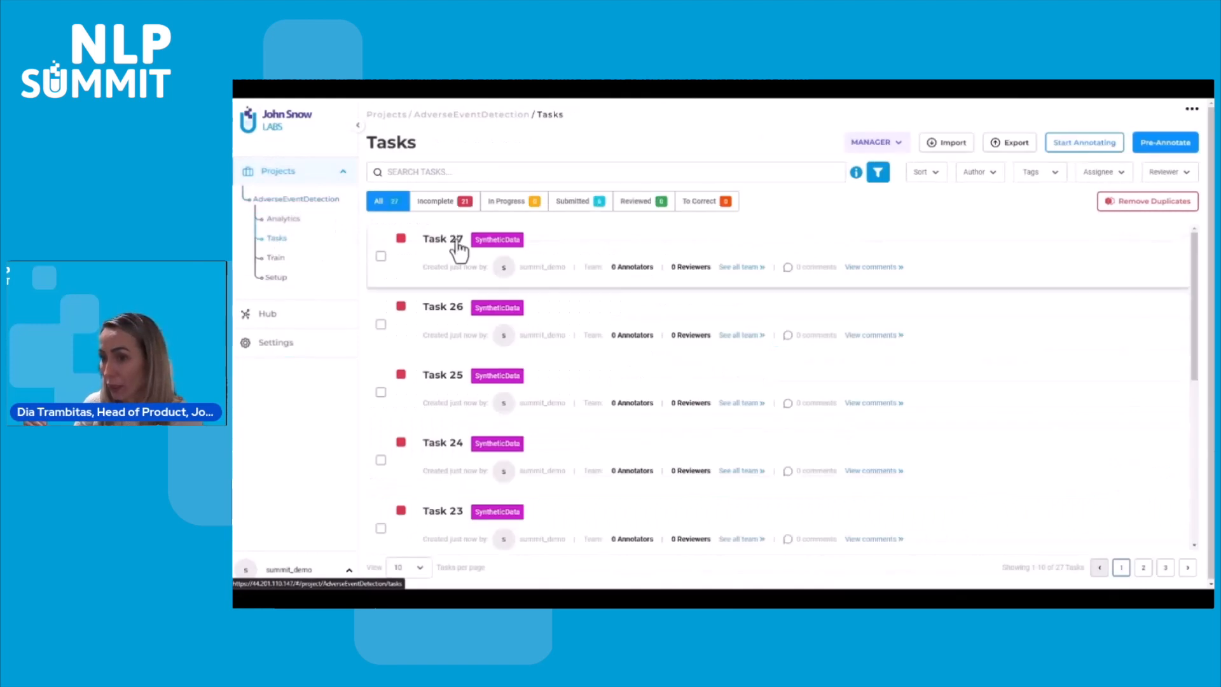
left_click(445, 448)
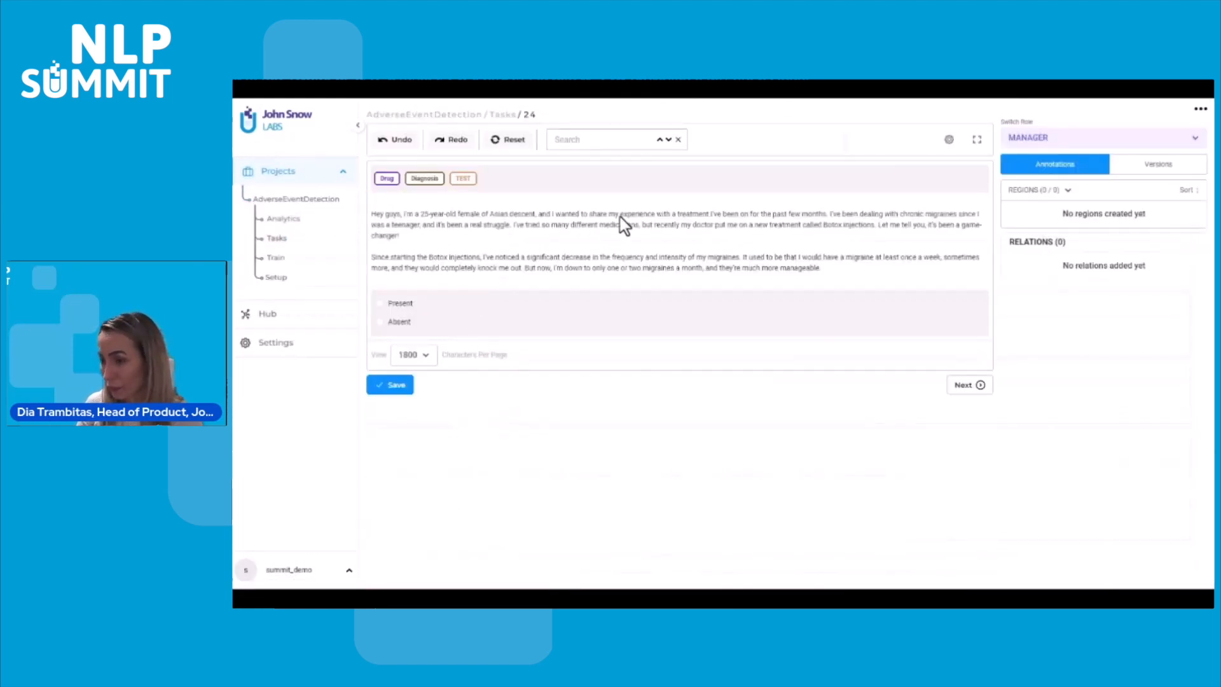
left_click(280, 240)
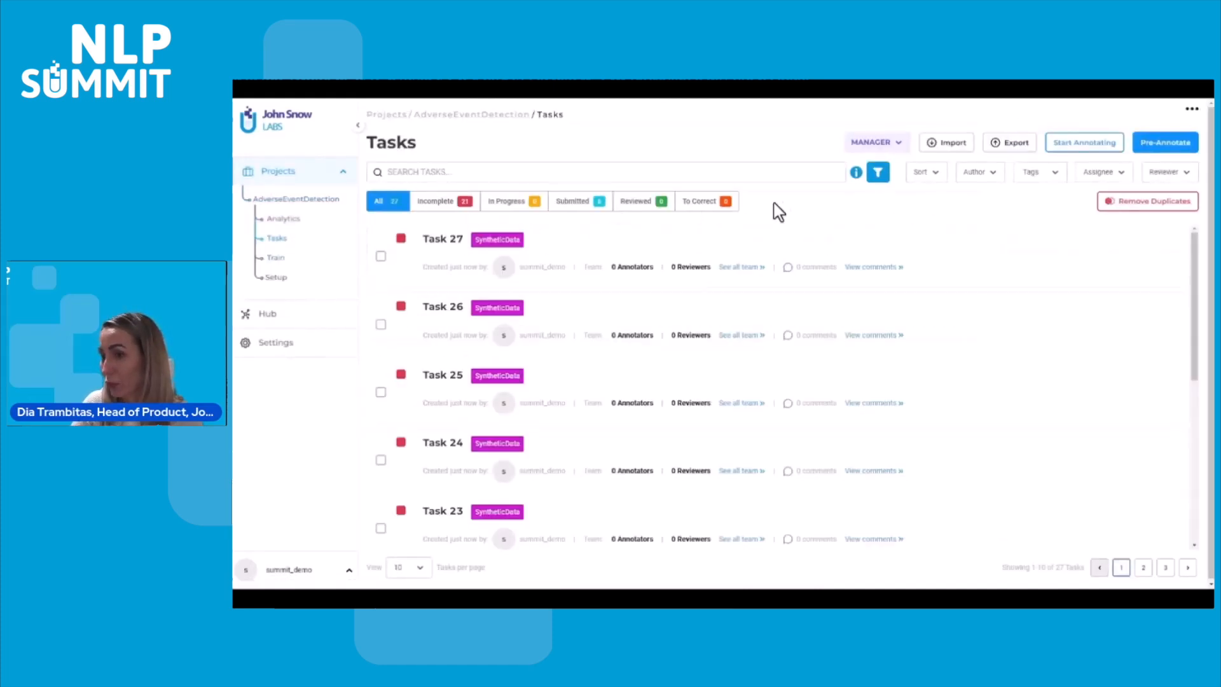
Step: Filter the task list by the SyntheticData tag and pre-annotate all the filtered tasks with the AdverseEventDetection server
left_click(1032, 175)
left_click(1033, 330)
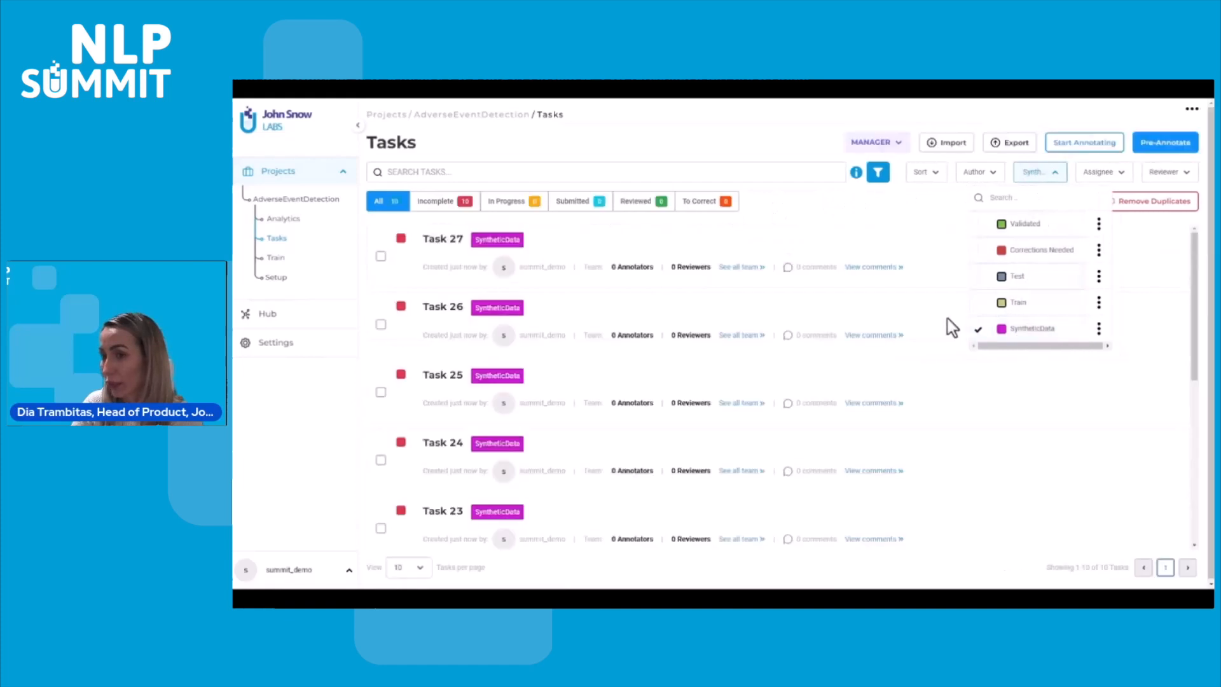
left_click(380, 257)
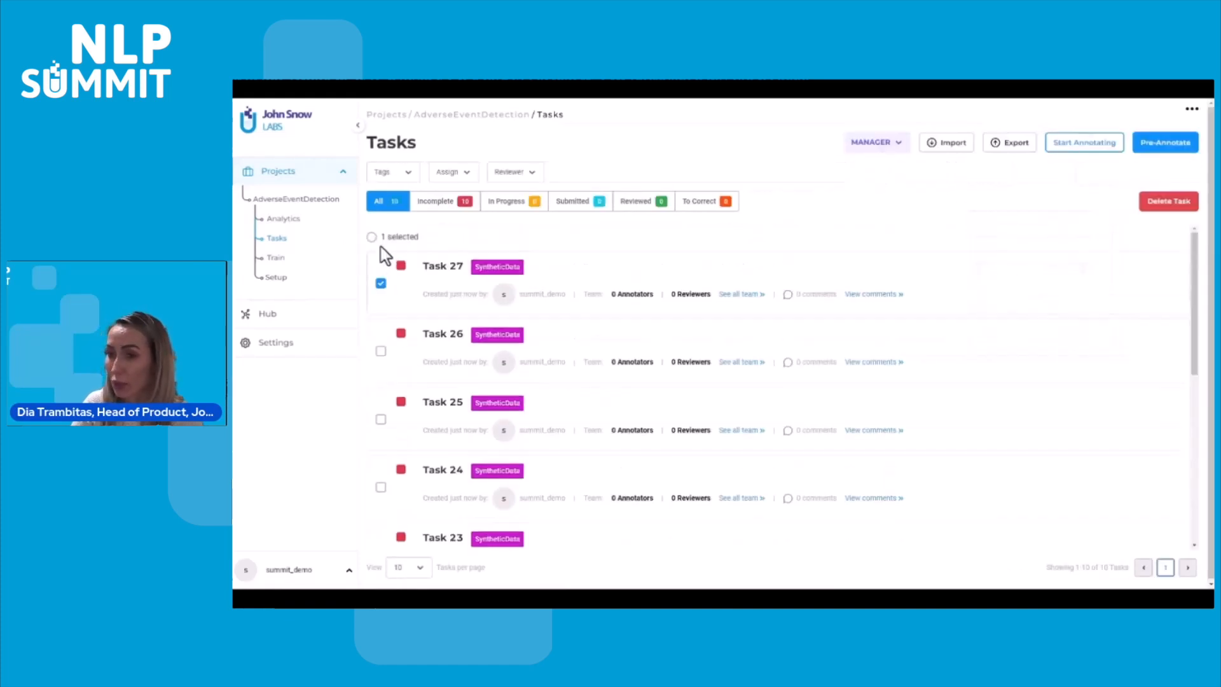
left_click(372, 236)
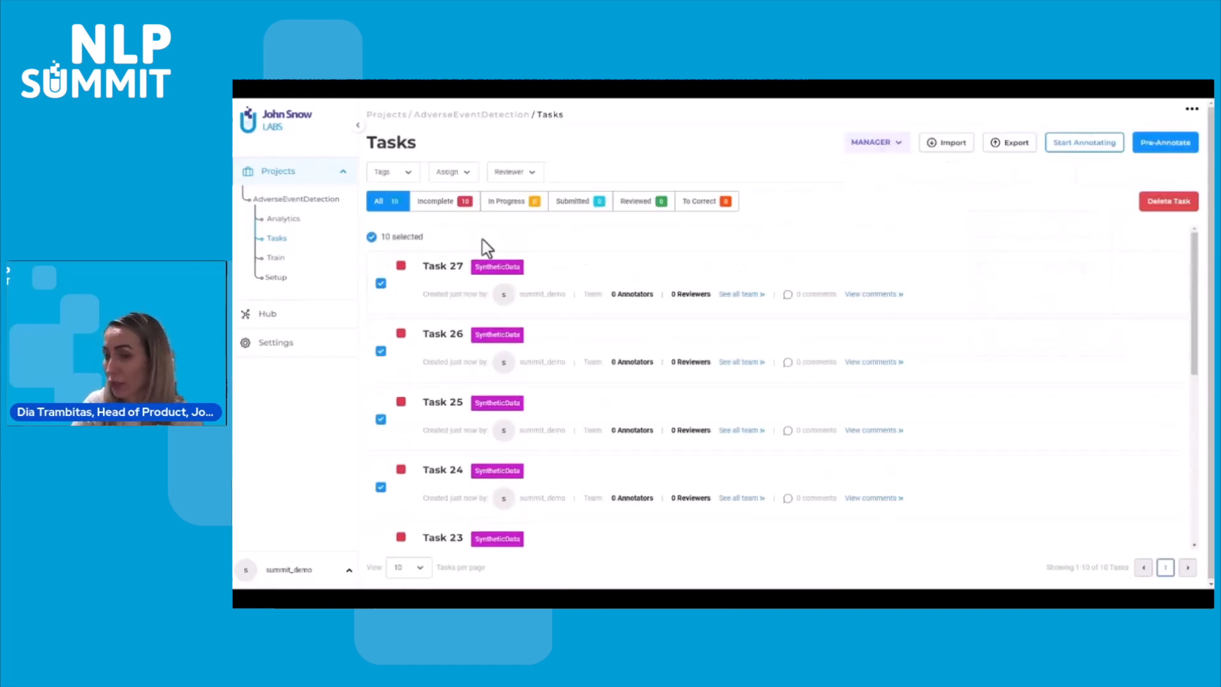
left_click(1165, 143)
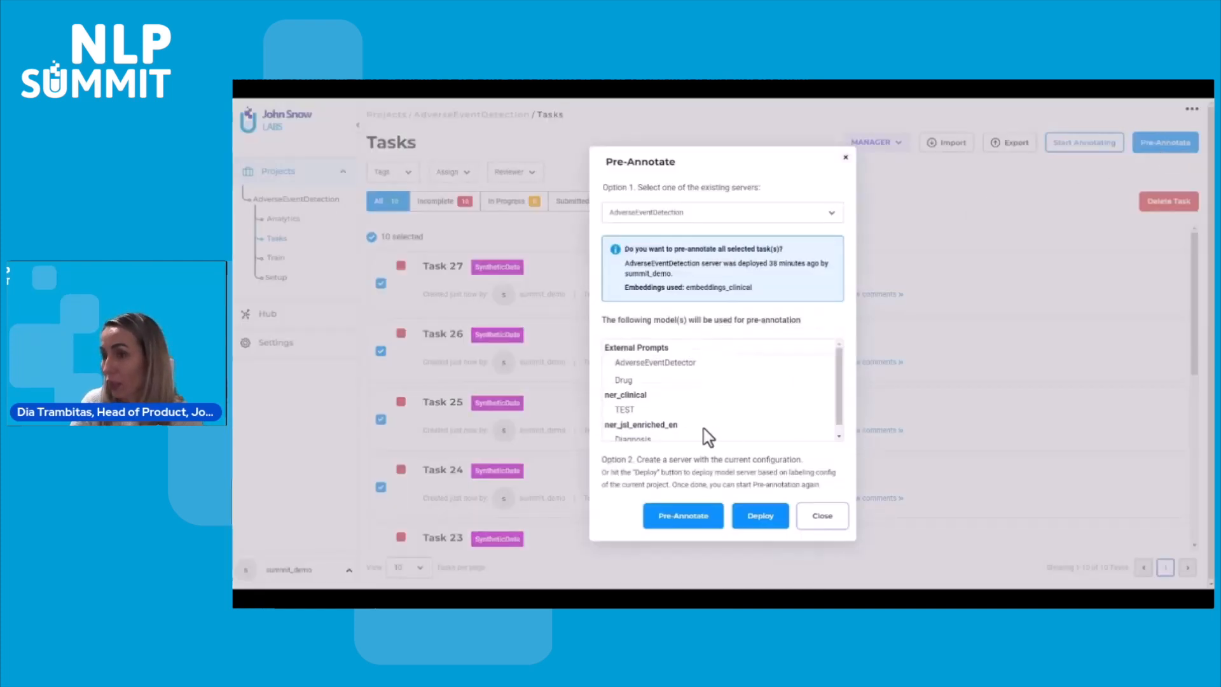
left_click(697, 516)
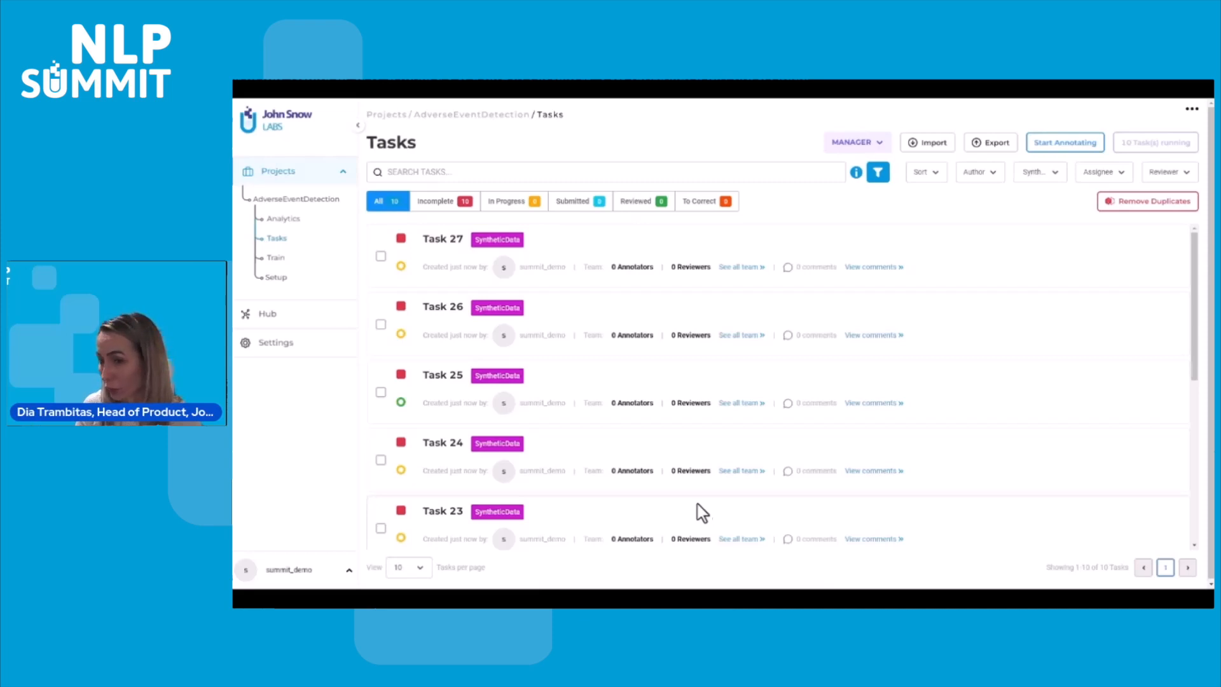
Step: Open the pre-annotated Task 25 and accept the predictions for it and for the two tasks that follow
left_click(456, 378)
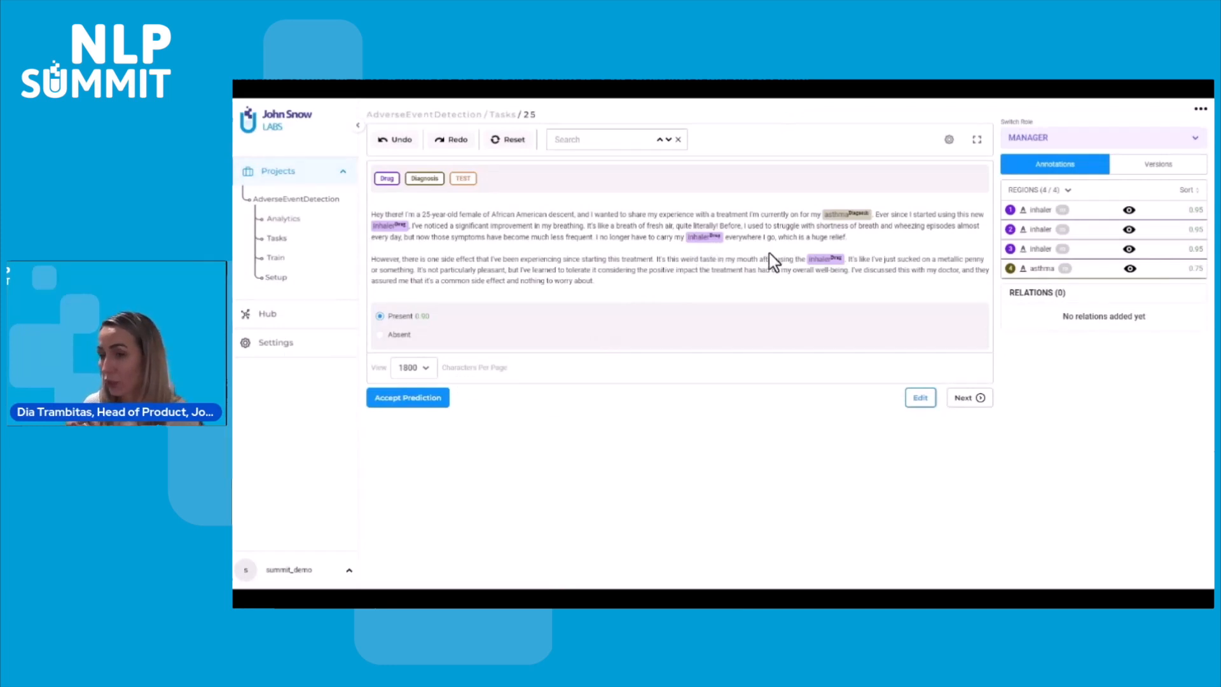
left_click(433, 399)
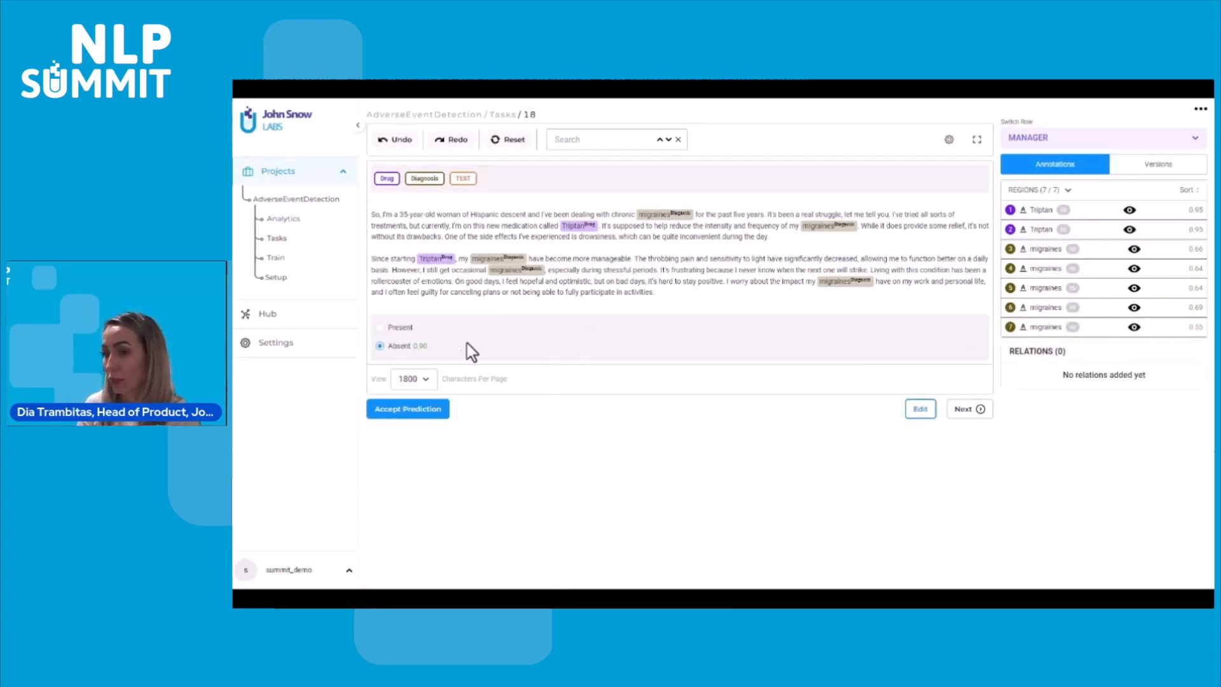
left_click(433, 410)
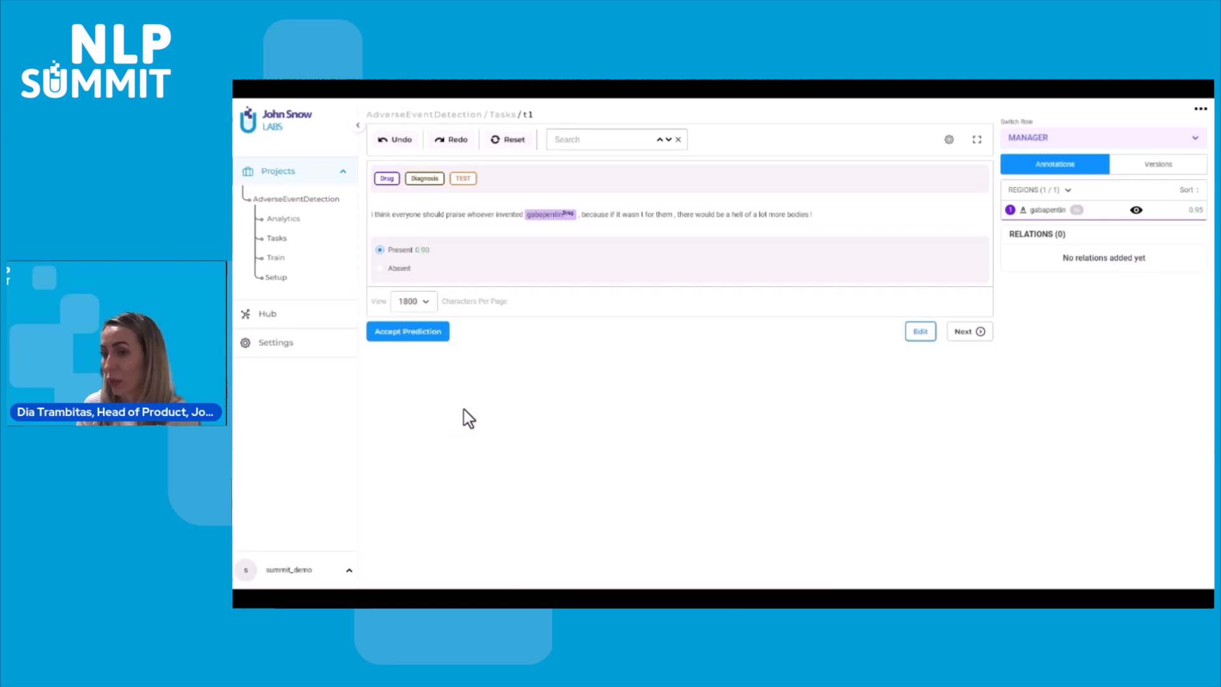
left_click(449, 347)
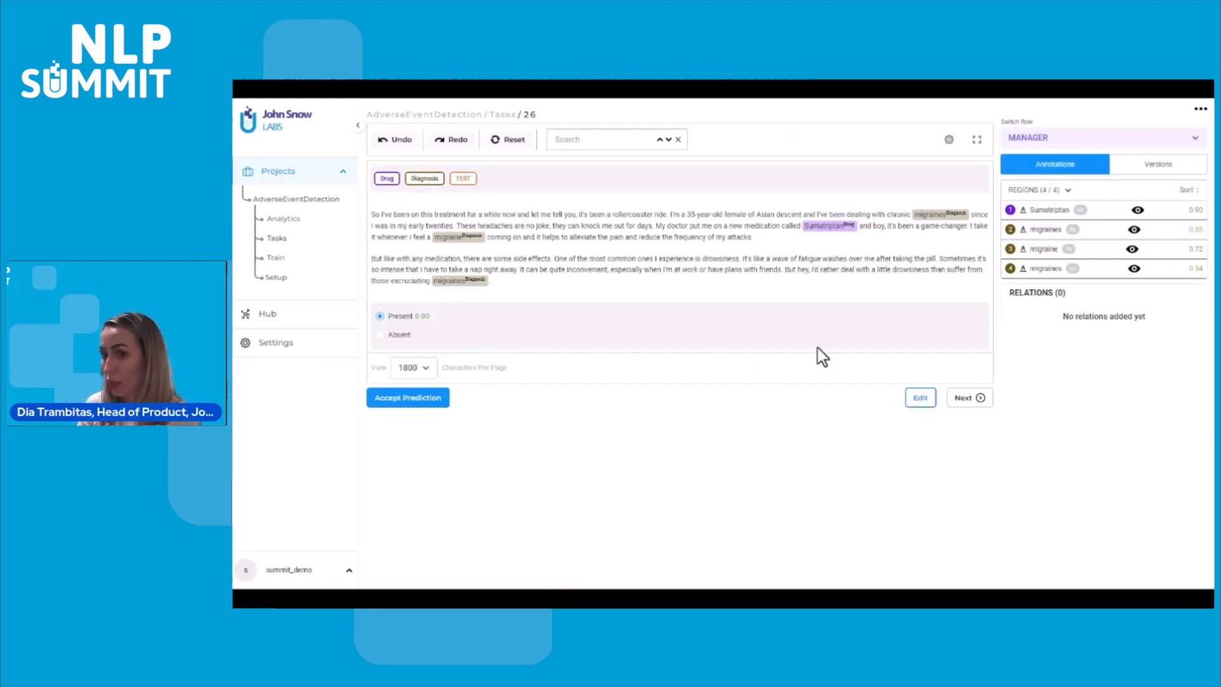
Step: Show the prediction versions of Task 26 and filter its predictions to a confidence score range of 0.4 to 1
left_click(1175, 168)
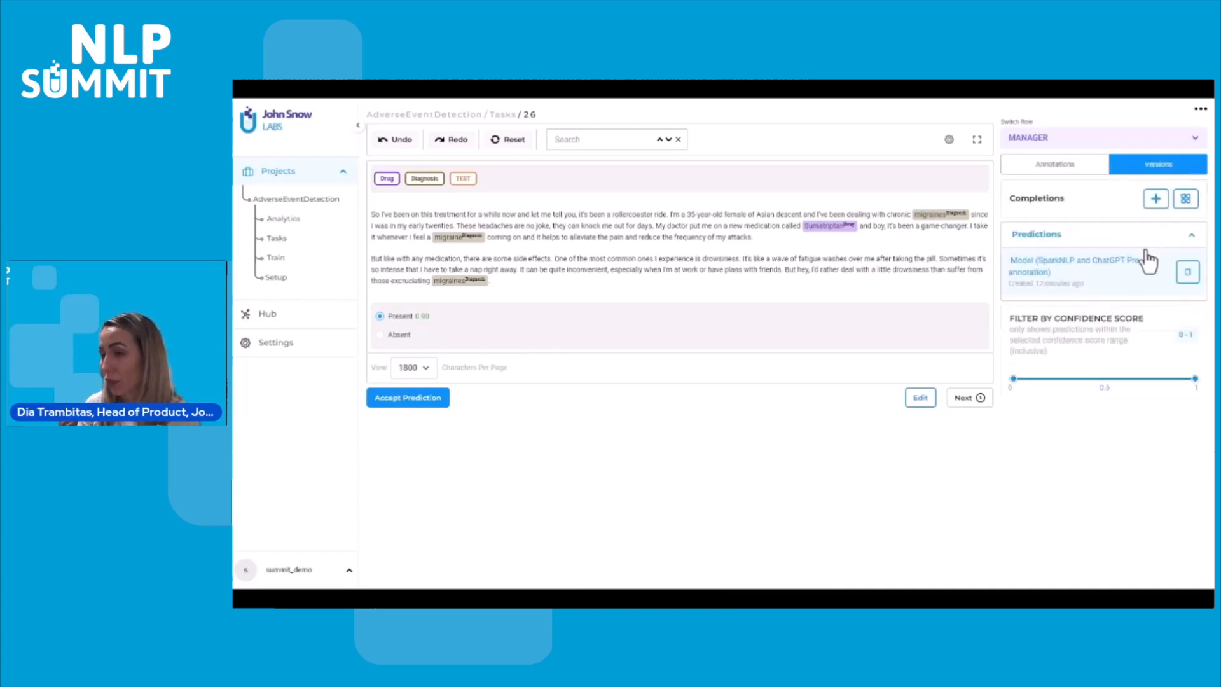
left_click_drag(1014, 379, 1095, 394)
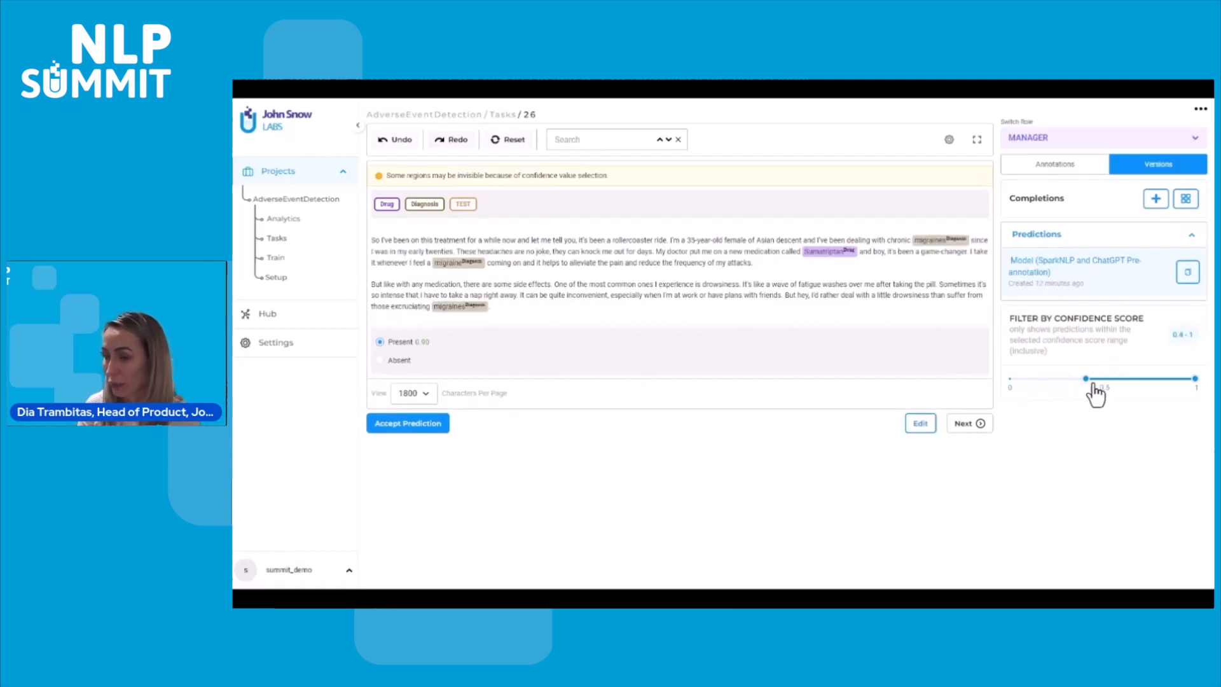